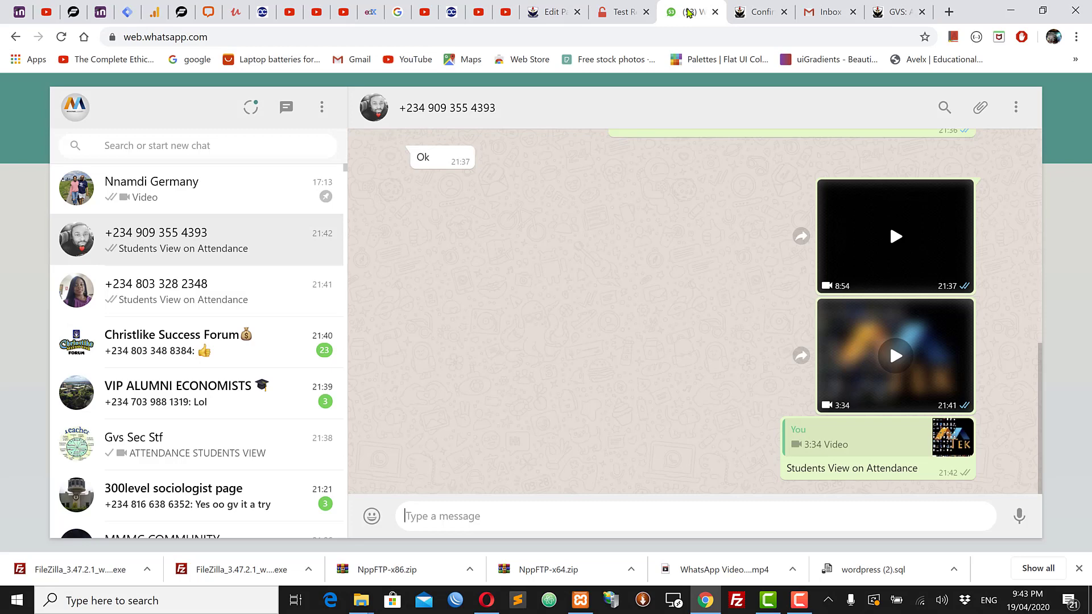
# Switch to the Grenville Schools Moodle site and open course and category management from the site administration's course settings
pyautogui.click(887, 12)
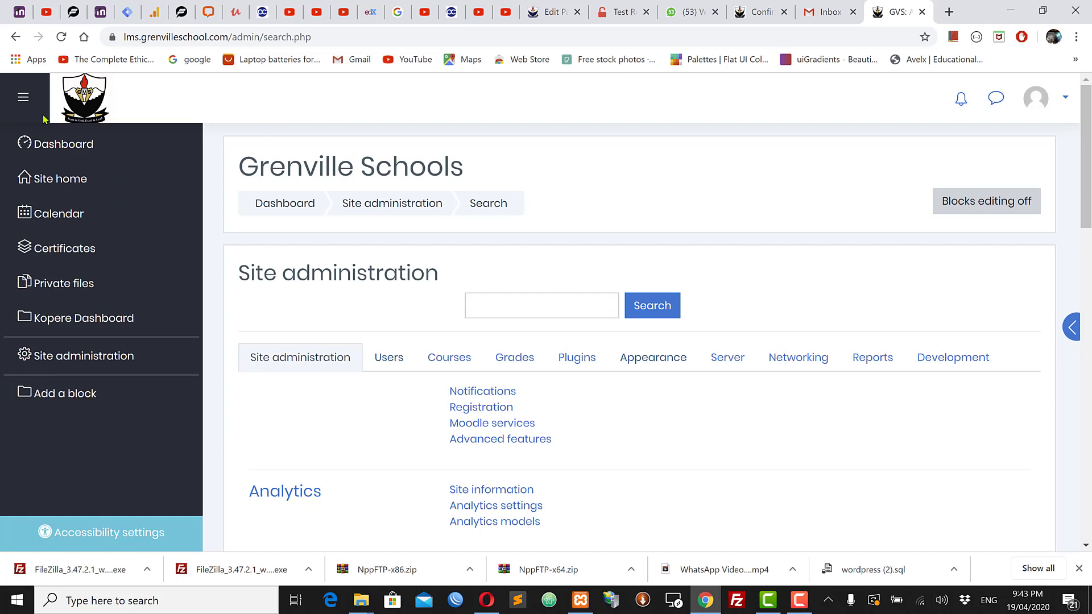
pyautogui.click(54, 154)
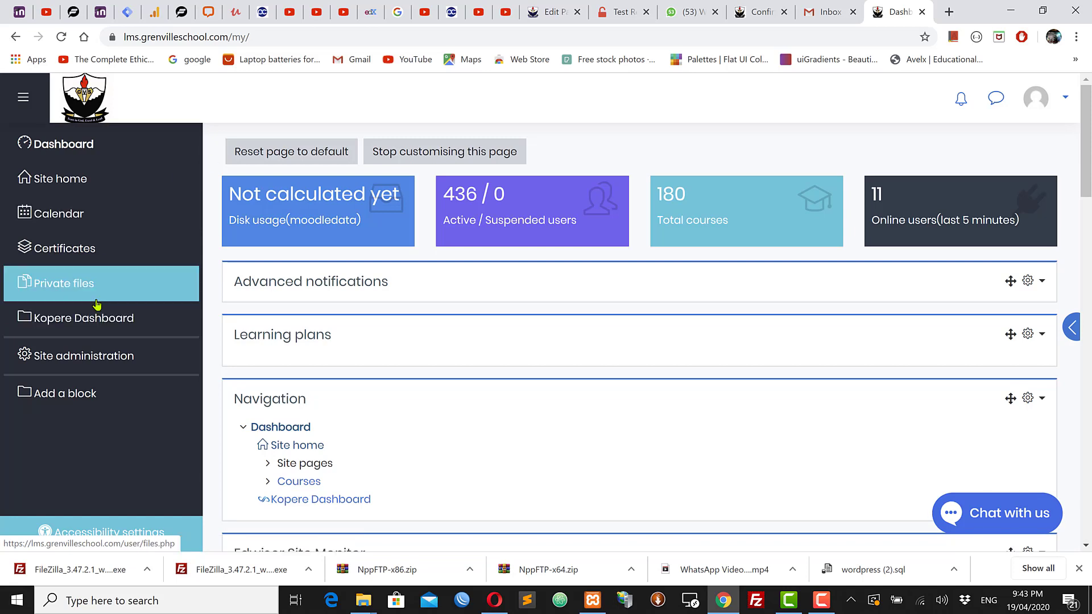
pyautogui.click(94, 362)
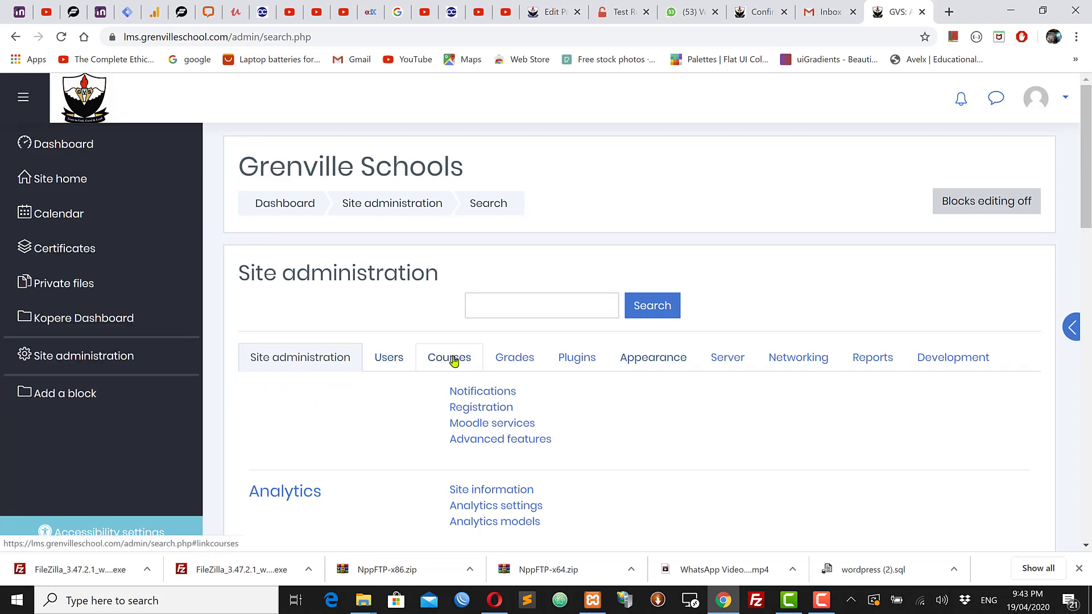
pyautogui.click(453, 360)
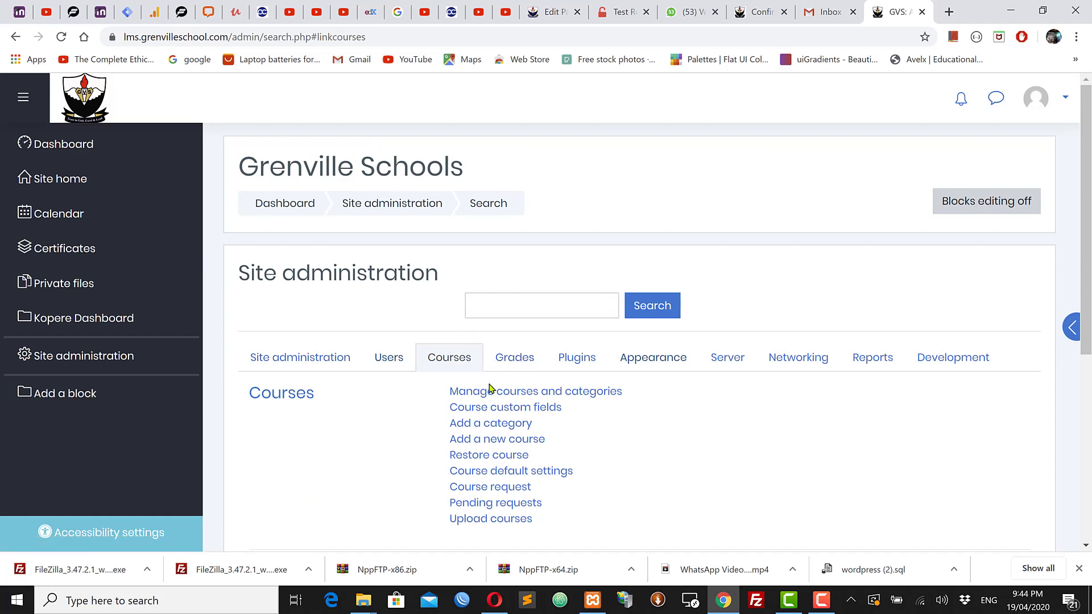
pyautogui.scroll(-2, 500, 375)
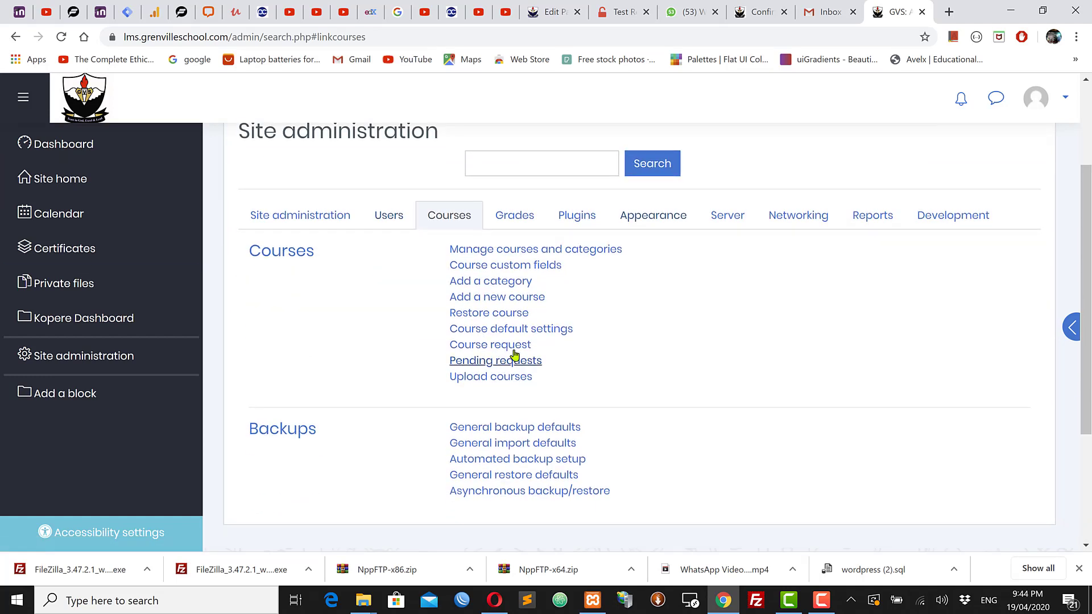
pyautogui.click(516, 254)
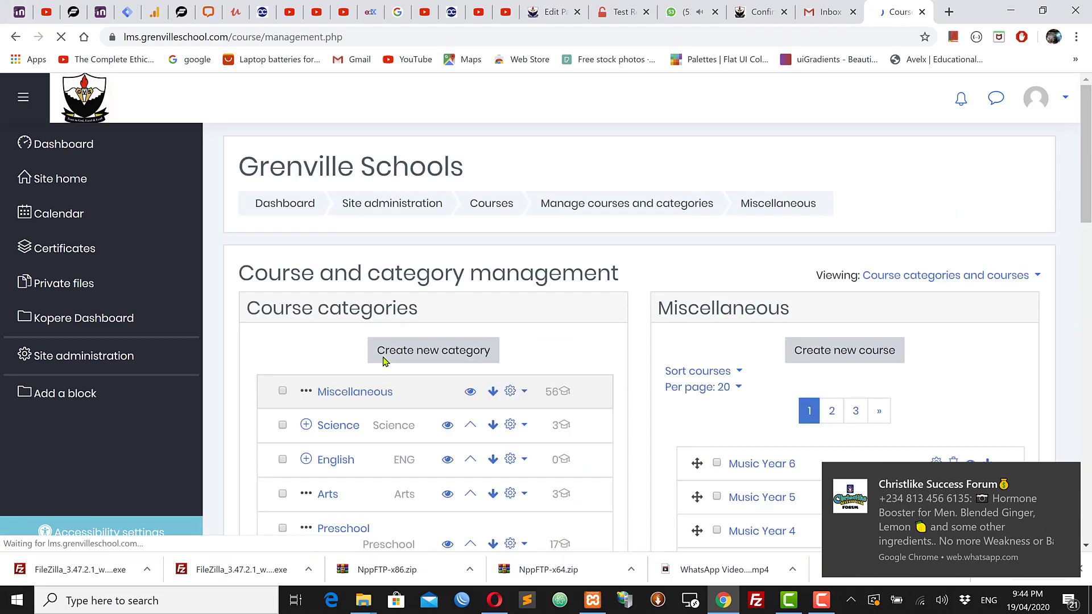
# Examine the list of course categories and the courses inside the Miscellaneous category
pyautogui.scroll(-2, 431, 375)
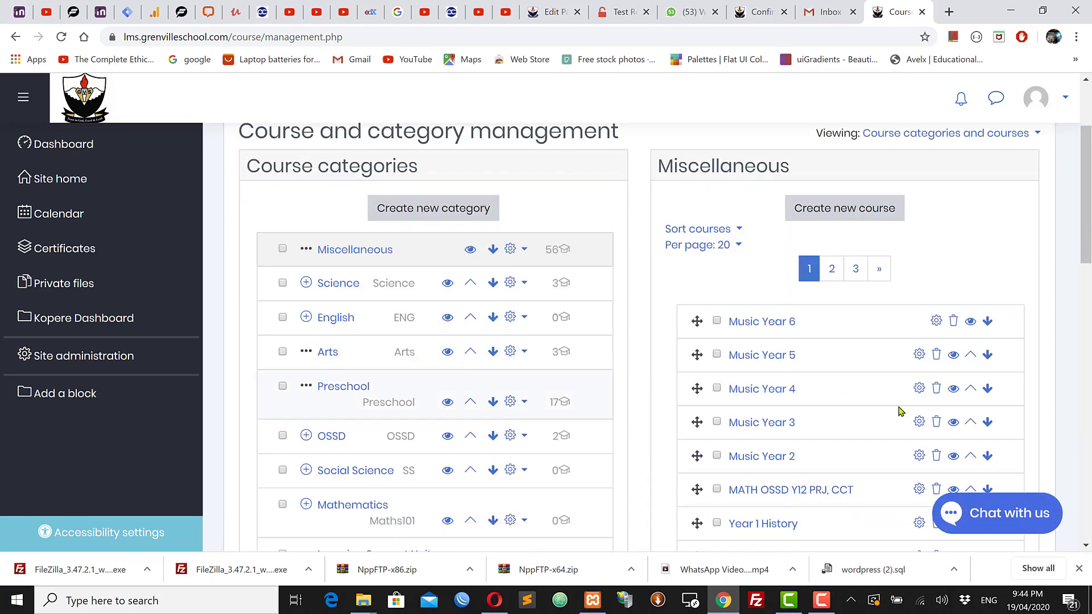
pyautogui.scroll(1, 780, 260)
pyautogui.scroll(-3, 780, 260)
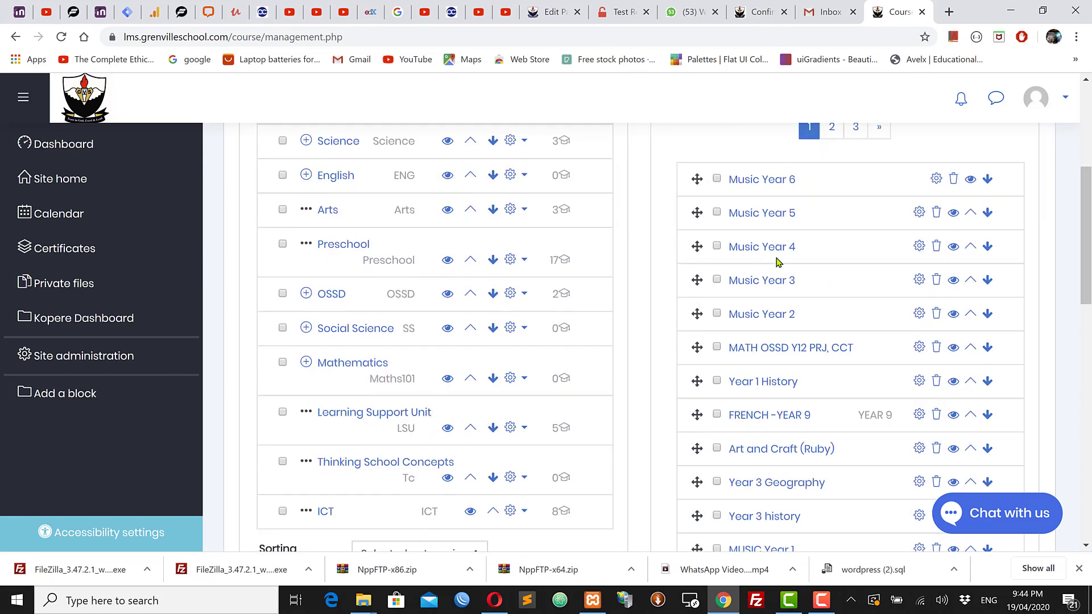
pyautogui.scroll(3, 770, 260)
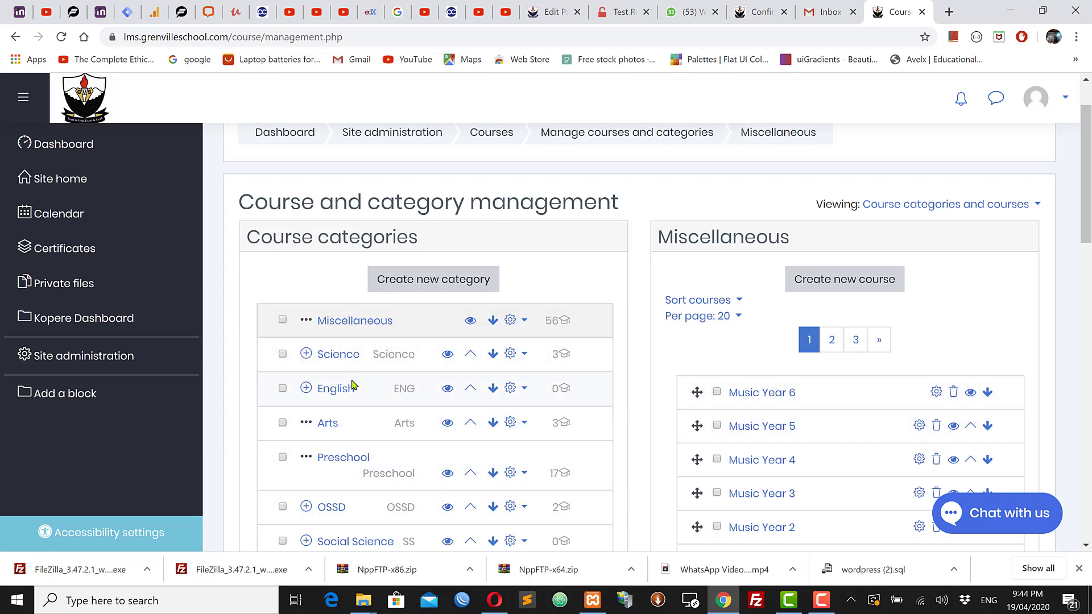
pyautogui.scroll(-1, 363, 391)
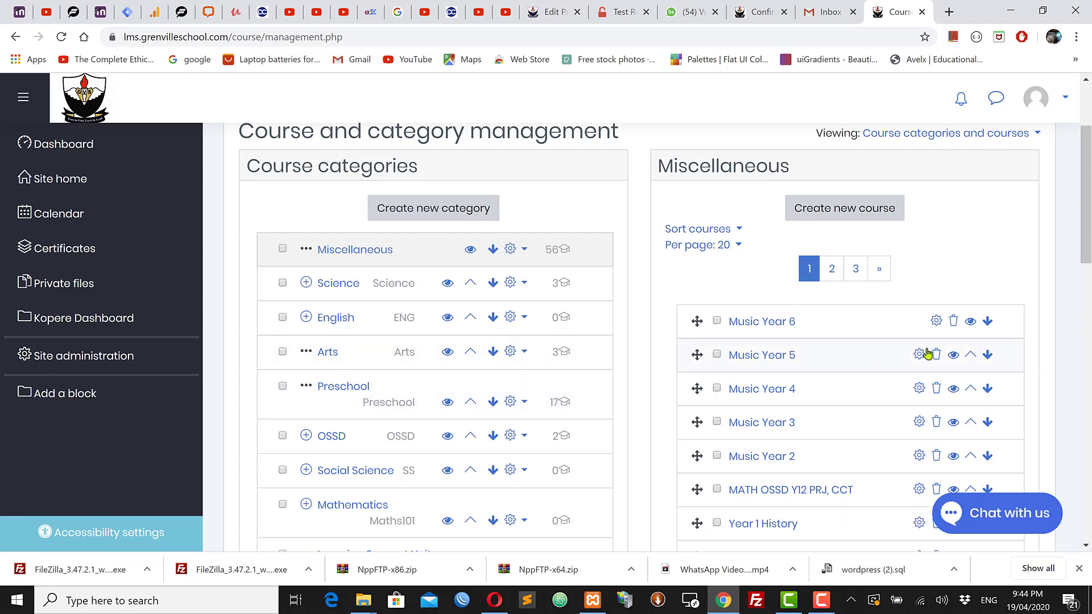
pyautogui.scroll(-7, 799, 383)
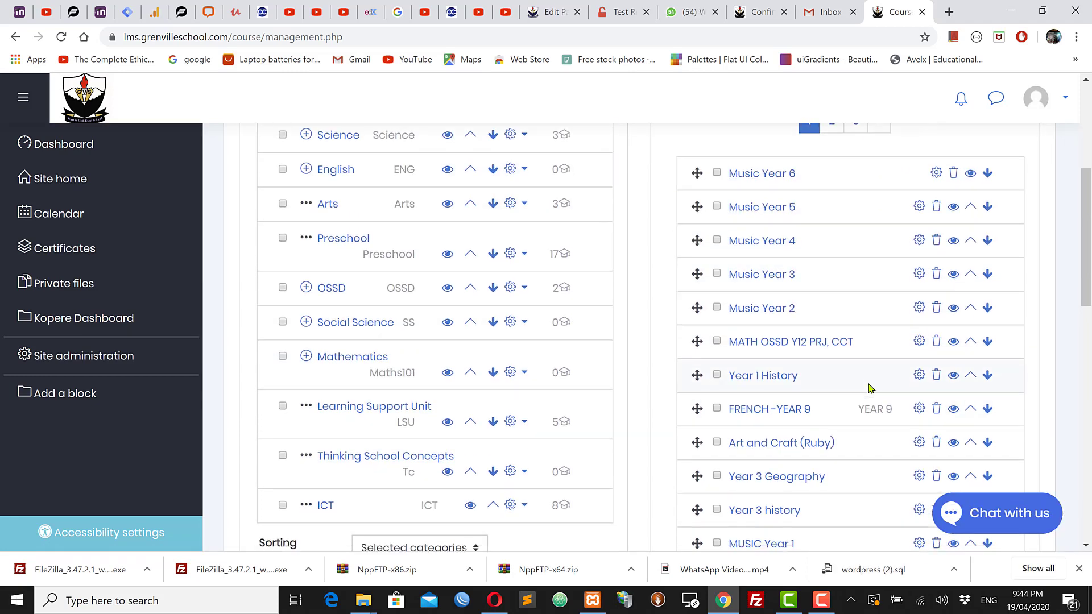
pyautogui.scroll(-3, 868, 390)
pyautogui.scroll(10, 868, 390)
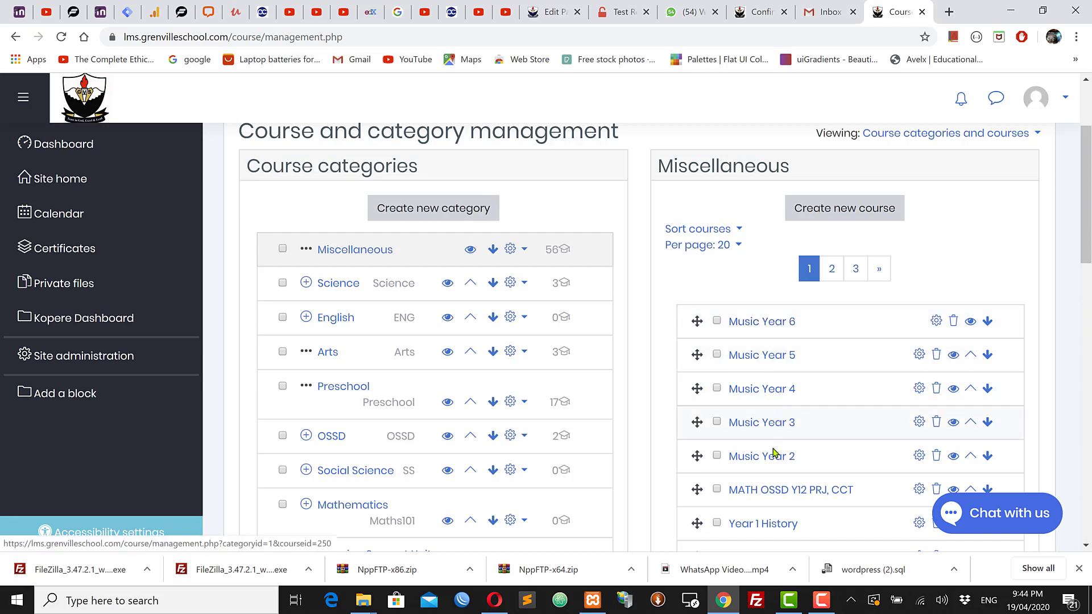
pyautogui.scroll(-3, 772, 446)
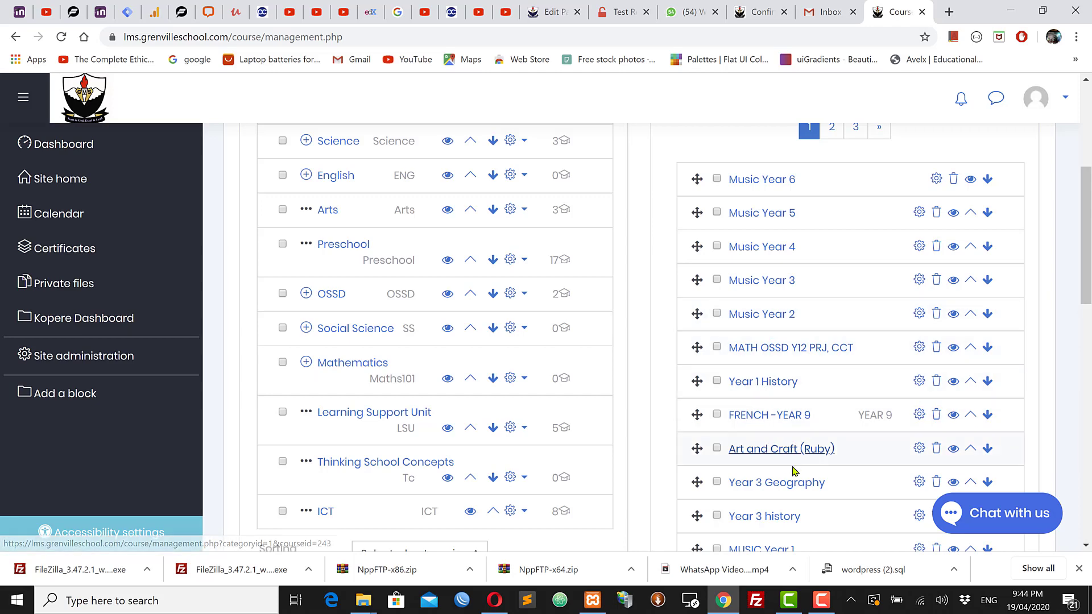
# Select the Year 3 Geography course in the Miscellaneous category and examine its entry among the listed courses
pyautogui.click(778, 483)
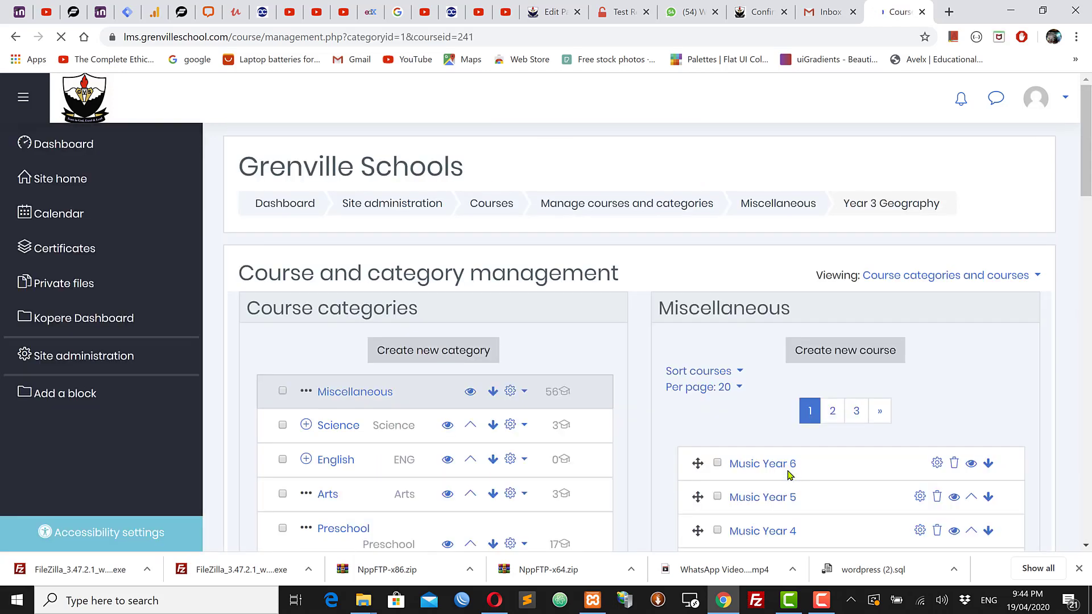
pyautogui.scroll(-2, 700, 430)
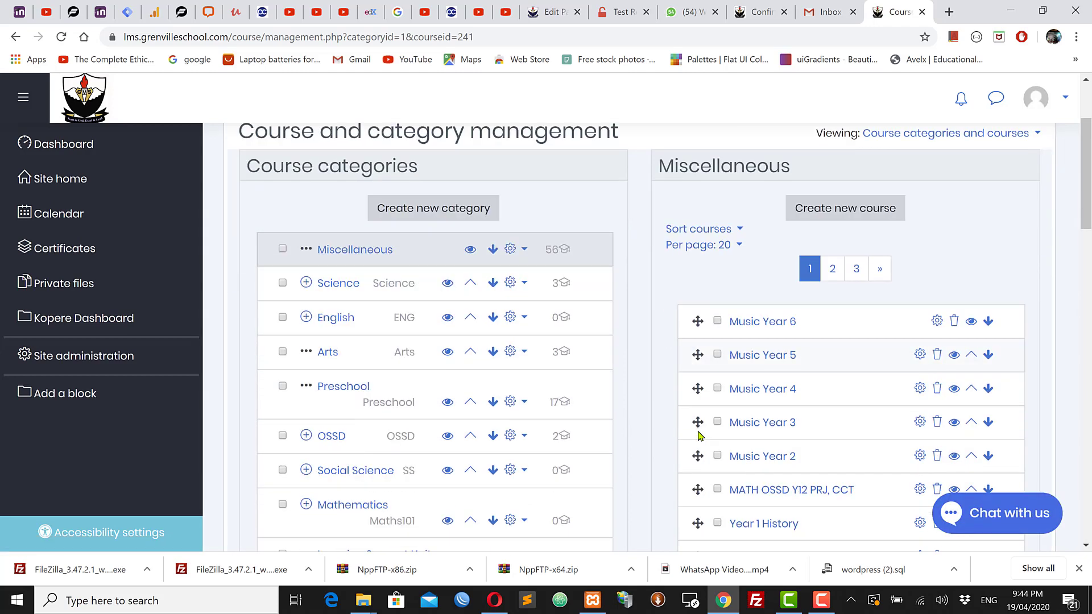
pyautogui.scroll(-5, 726, 428)
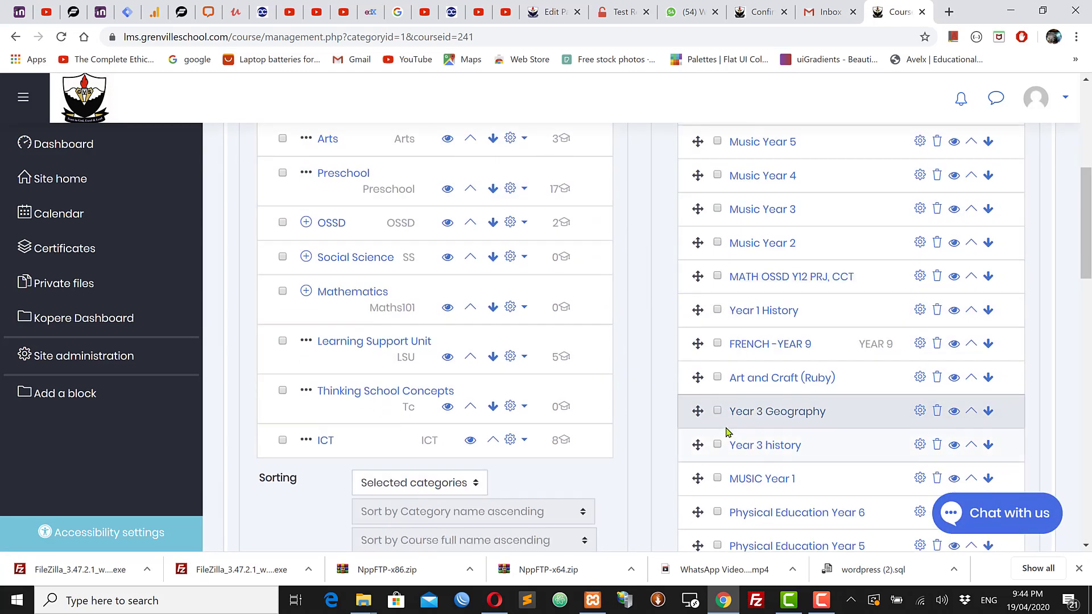
pyautogui.scroll(7, 725, 430)
pyautogui.scroll(-6, 726, 432)
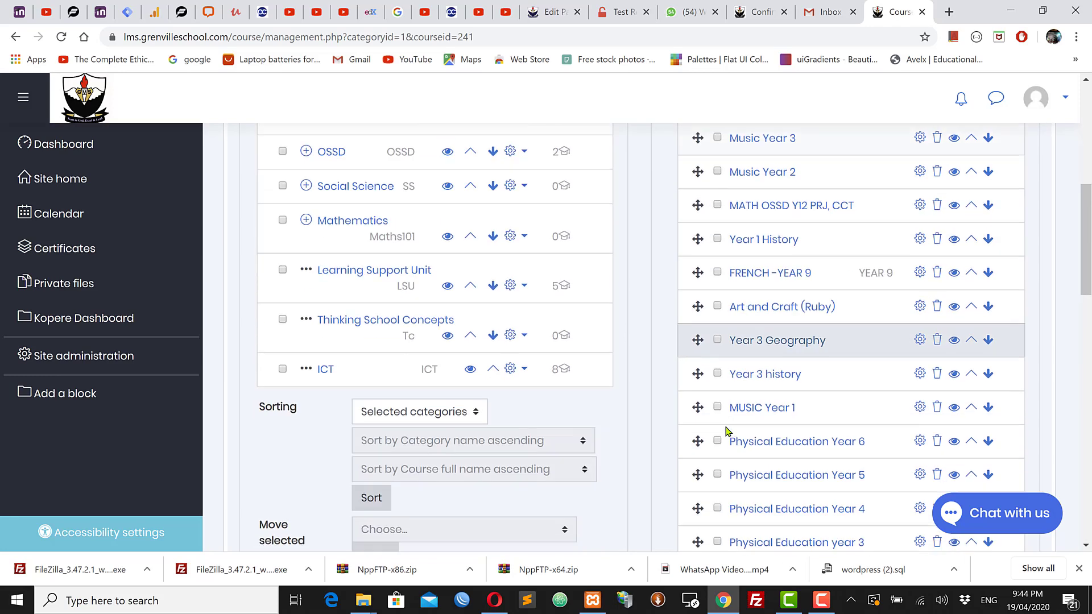
pyautogui.click(785, 342)
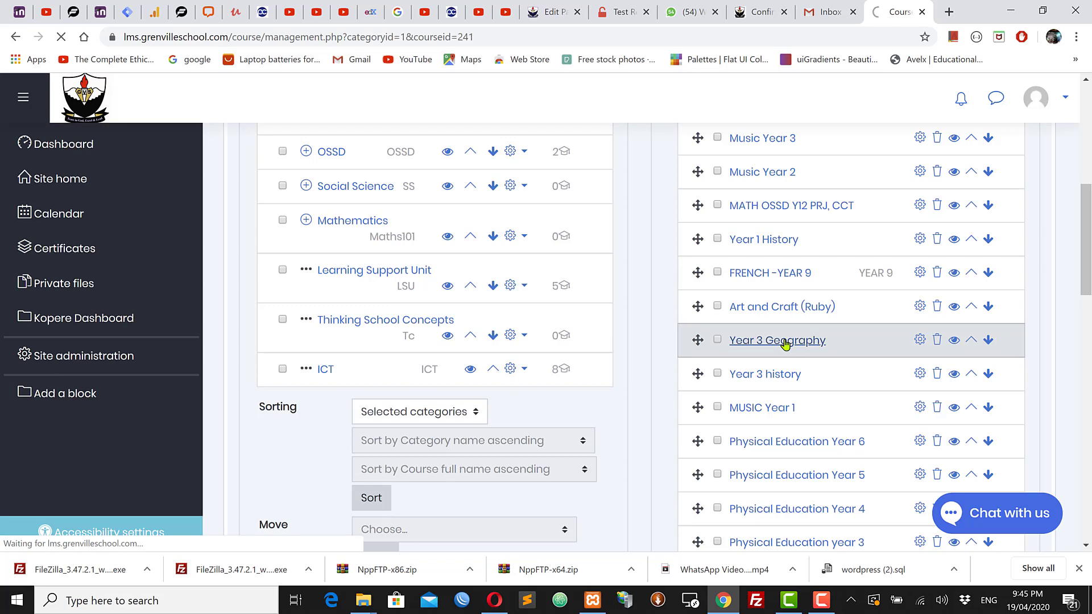
pyautogui.scroll(-4, 829, 446)
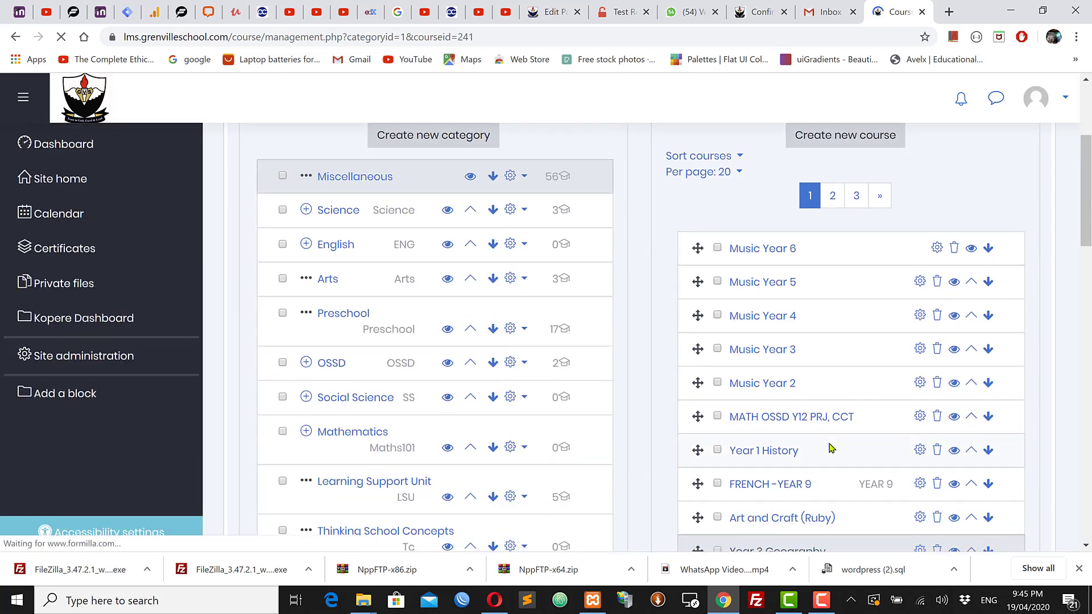
pyautogui.scroll(-3, 828, 447)
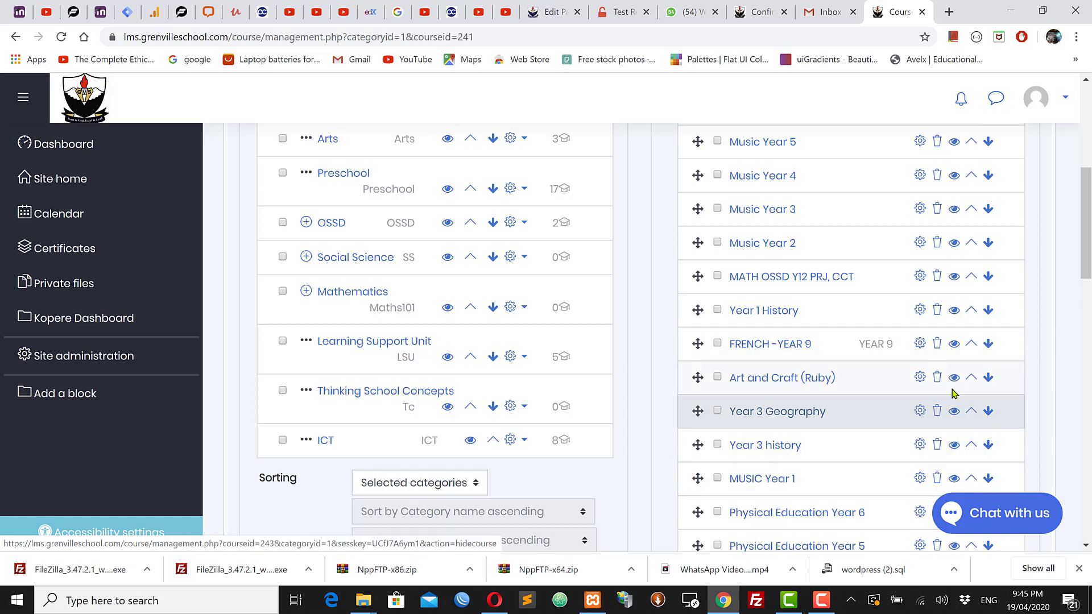
# Start creating a new course from the Miscellaneous category
pyautogui.scroll(6, 952, 392)
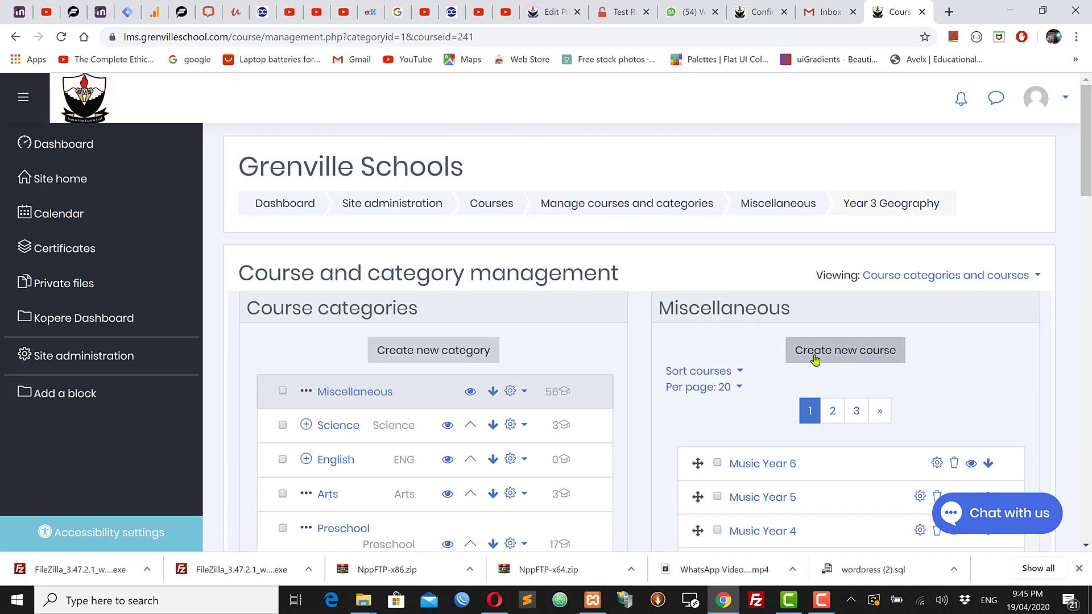
pyautogui.click(832, 360)
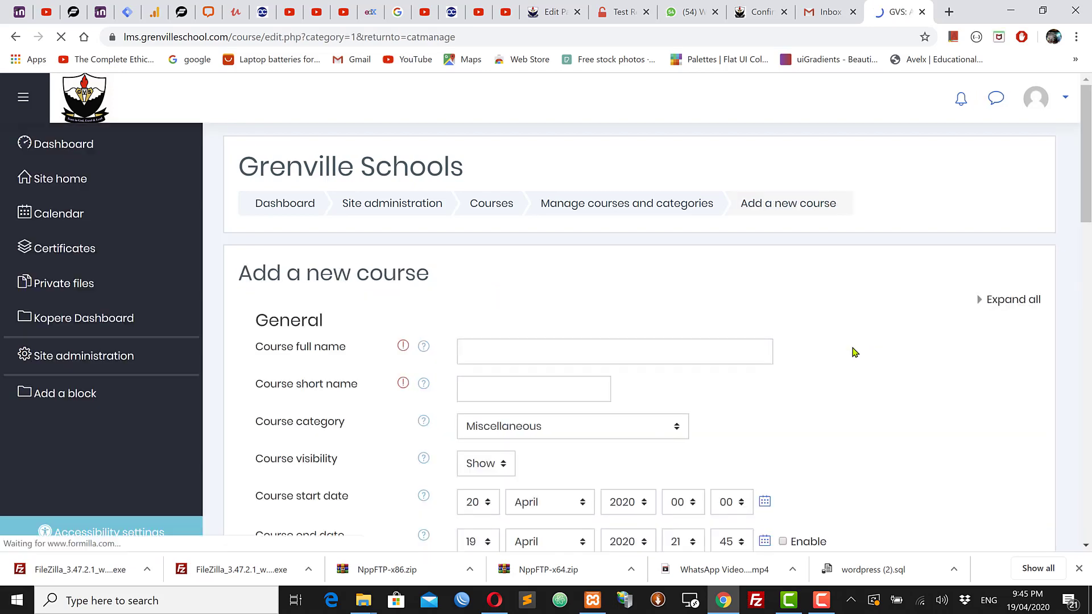
pyautogui.scroll(-1, 331, 315)
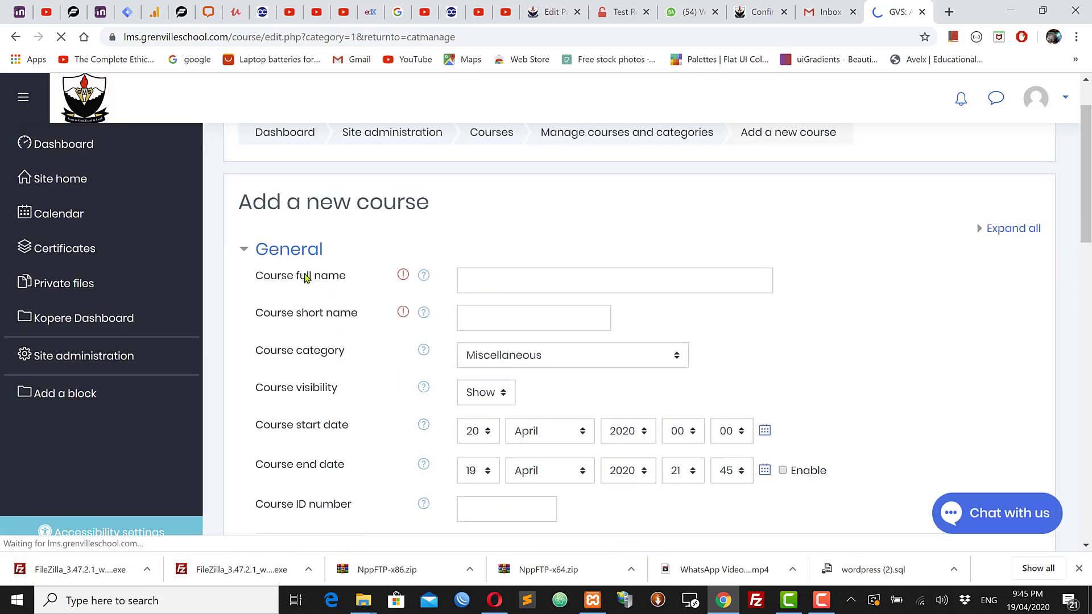
# Enter "Psychology - Year 11" as the course full name and "Psy" as the course short name
pyautogui.click(524, 285)
pyautogui.scroll(1, 515, 284)
pyautogui.click(517, 286)
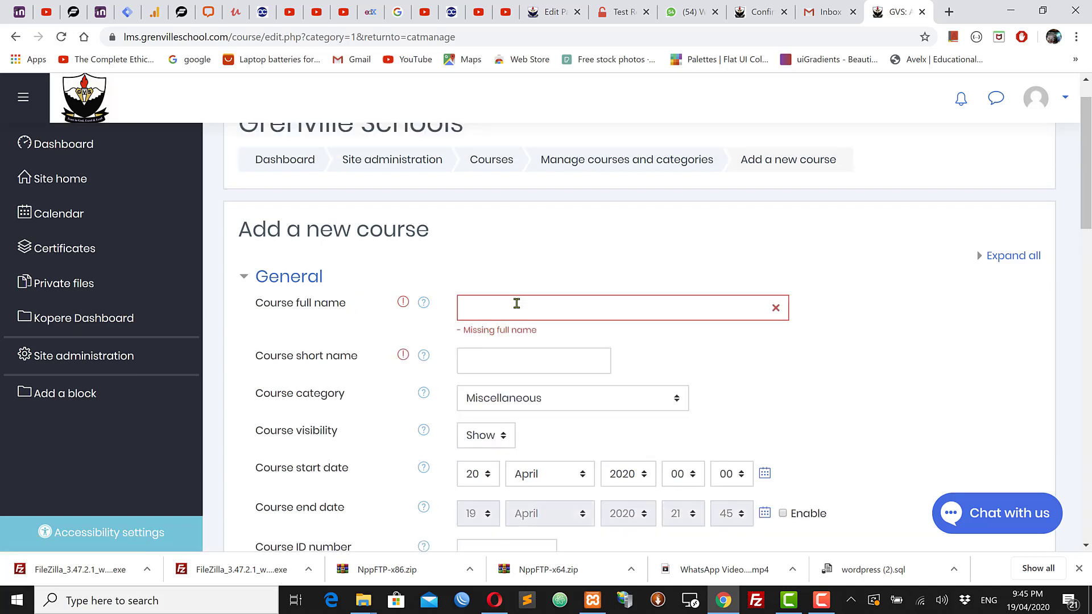
pyautogui.click(516, 303)
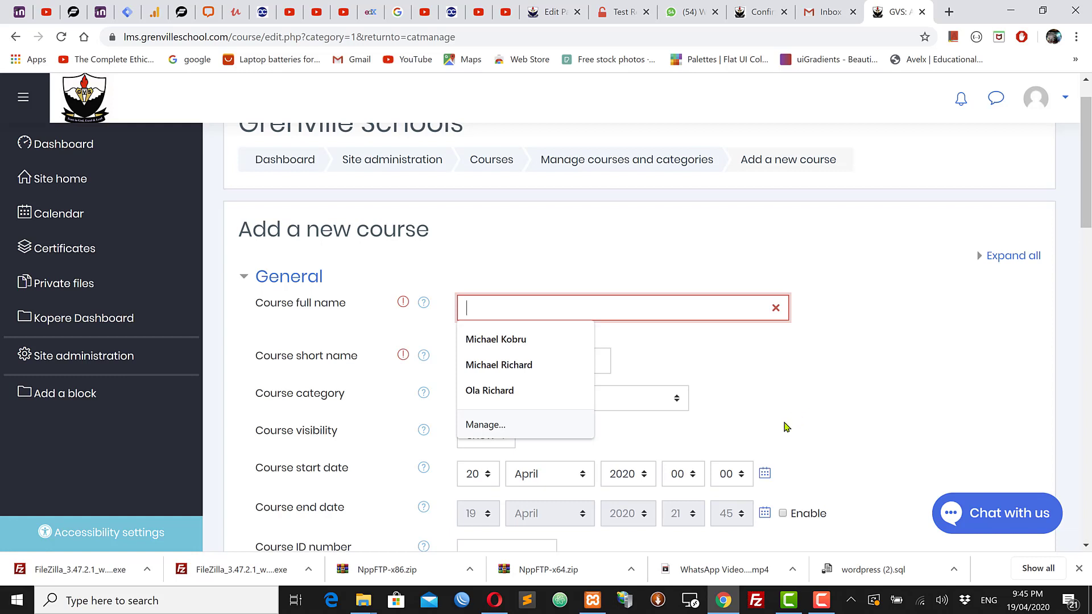
pyautogui.write('Psych')
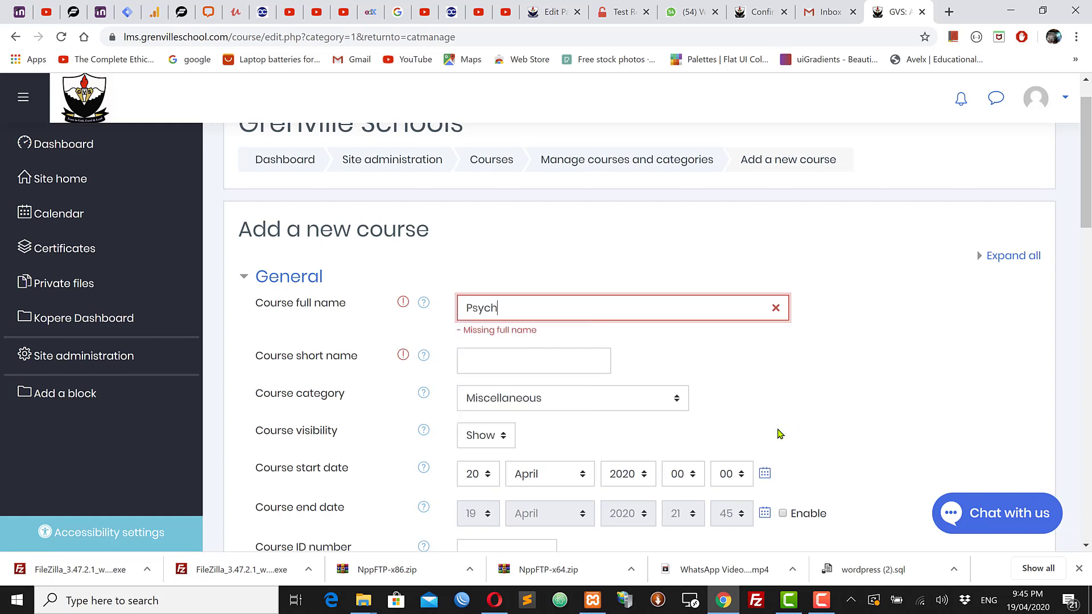
pyautogui.write('ology')
pyautogui.click(535, 362)
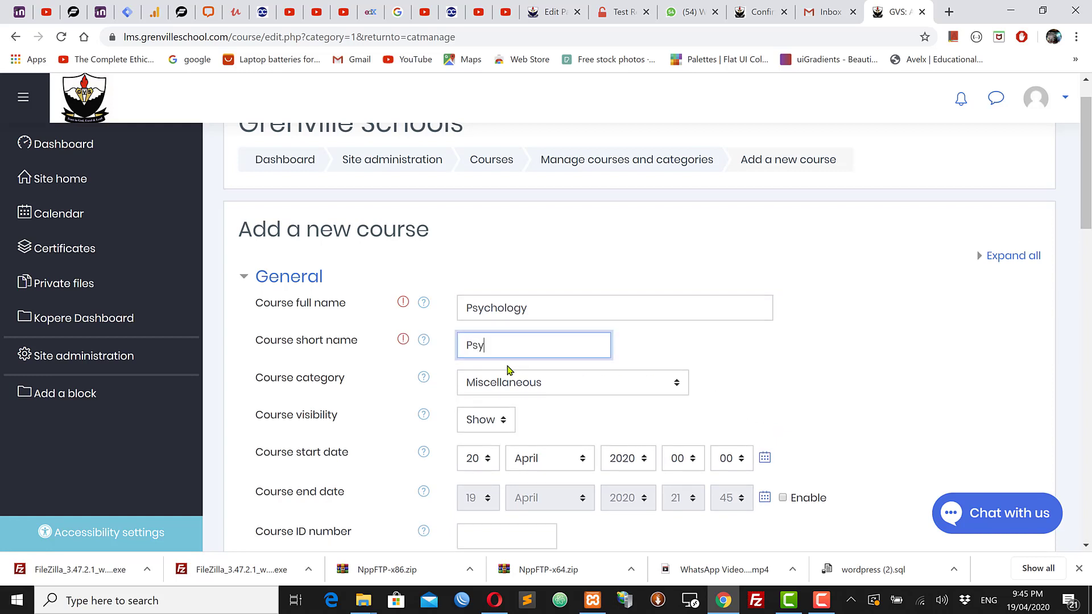
pyautogui.click(557, 314)
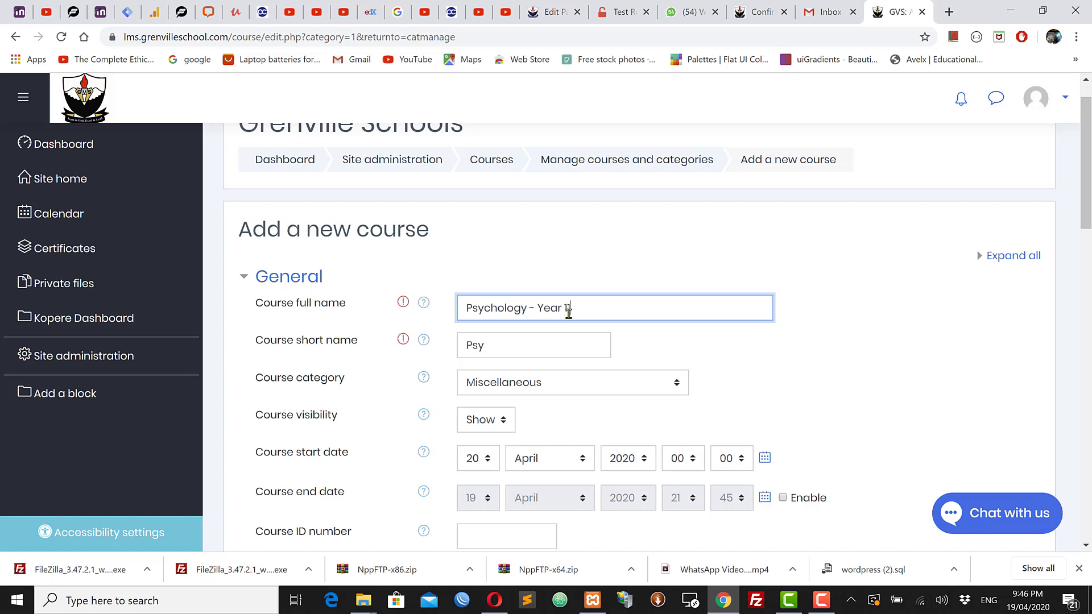
# Set the course category to Social Science and check the visibility options, keeping Show
pyautogui.click(559, 385)
pyautogui.scroll(-1, 551, 273)
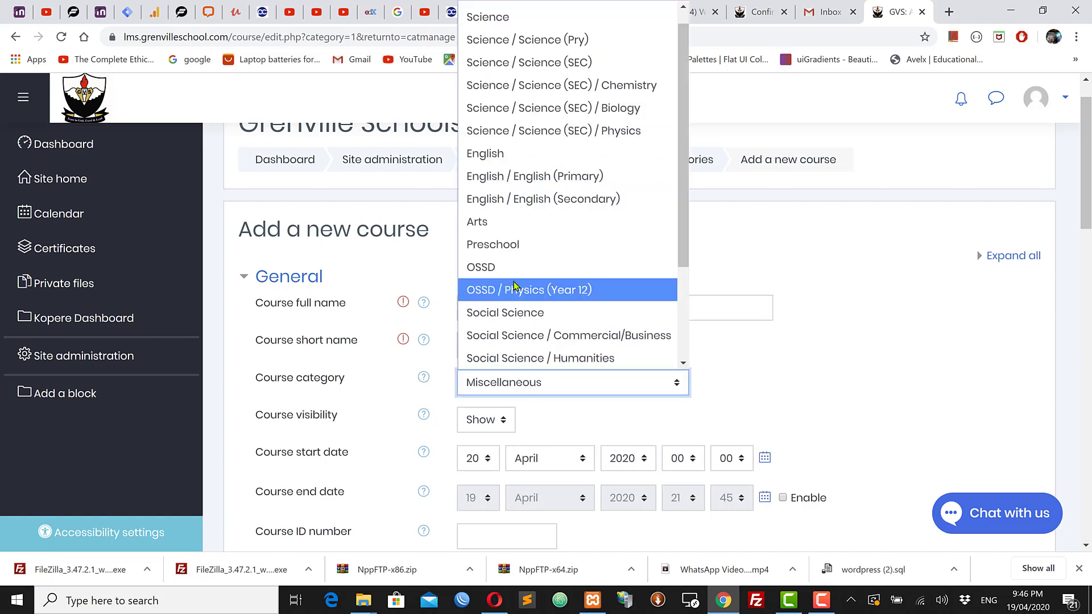
pyautogui.click(540, 312)
pyautogui.click(490, 427)
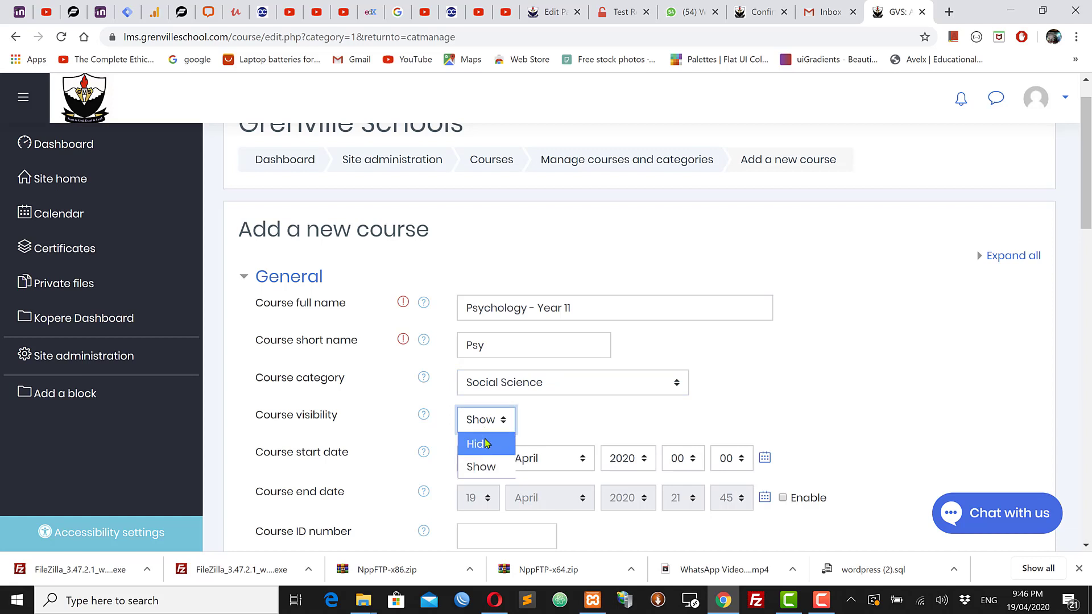
pyautogui.click(579, 423)
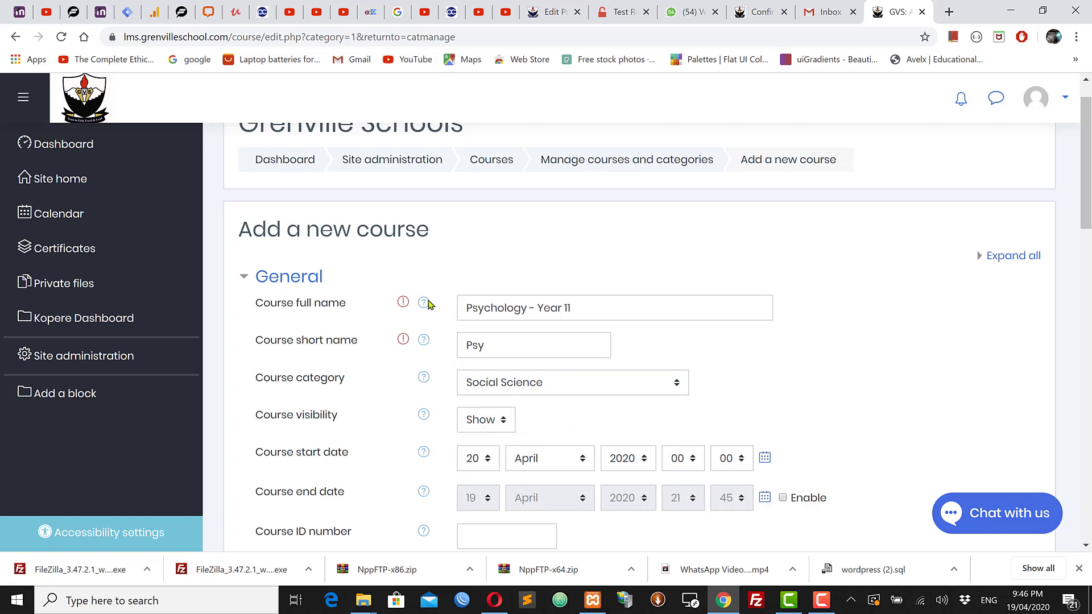
# Read the help explanations for the course full name and course visibility settings
pyautogui.moveTo(429, 304); pyautogui.dragTo(455, 328)
pyautogui.click(799, 444)
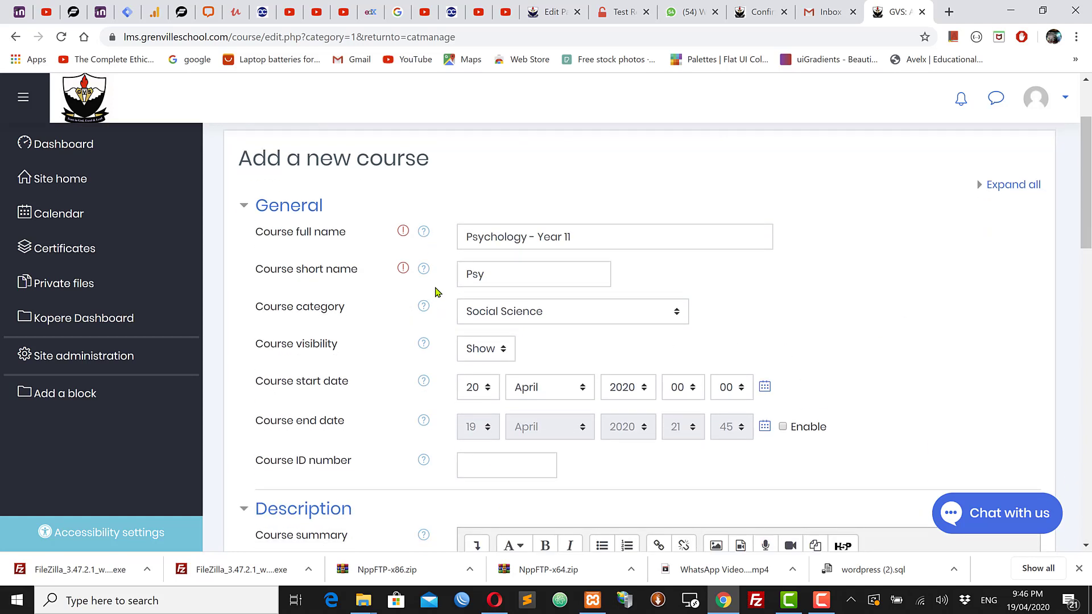
pyautogui.click(423, 233)
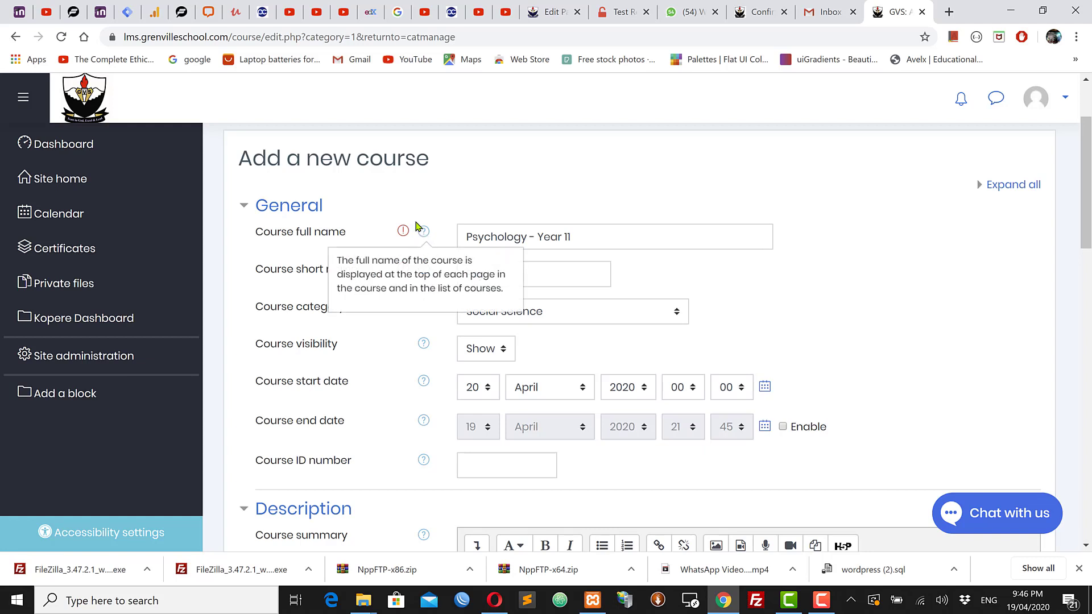
pyautogui.click(430, 210)
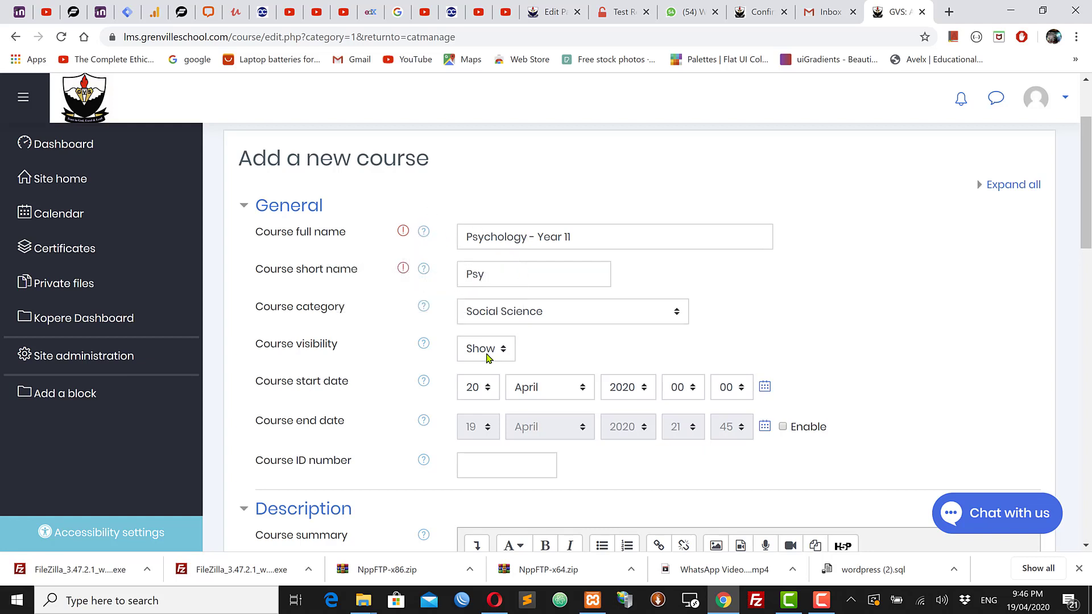
pyautogui.click(425, 344)
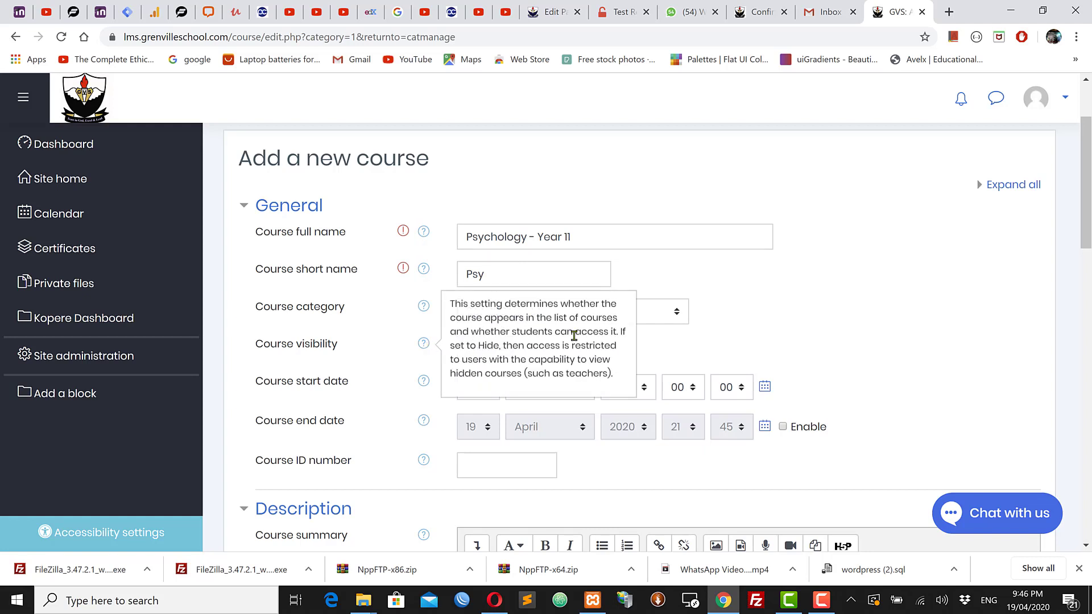
# Review the course visibility choices and their help explanation, keeping the course set to Show
pyautogui.click(604, 373)
pyautogui.click(484, 350)
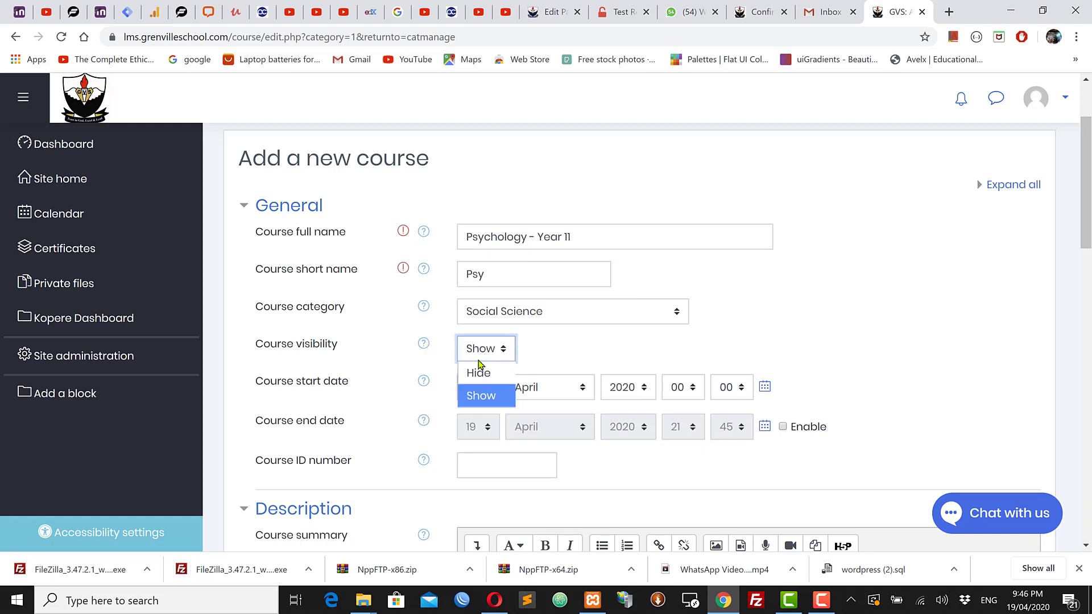
pyautogui.click(545, 359)
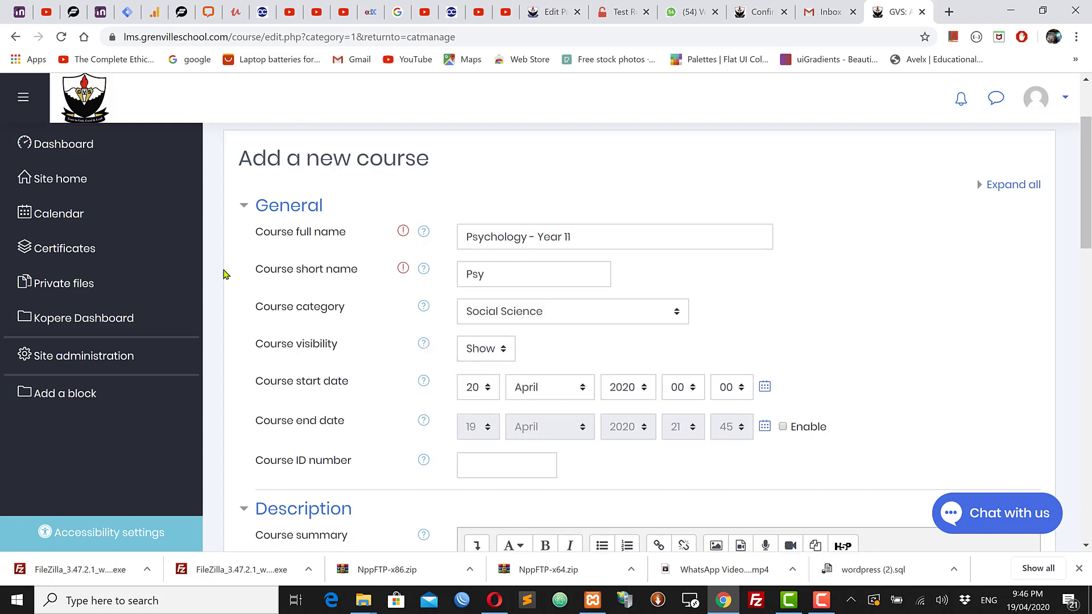
pyautogui.click(424, 344)
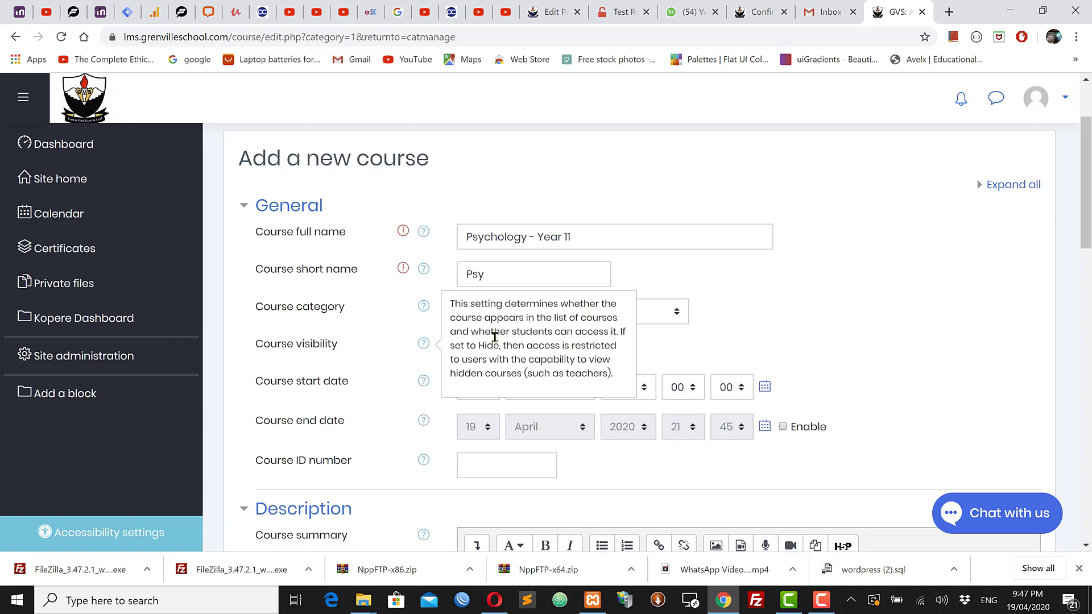
pyautogui.click(711, 348)
pyautogui.click(490, 349)
pyautogui.click(673, 347)
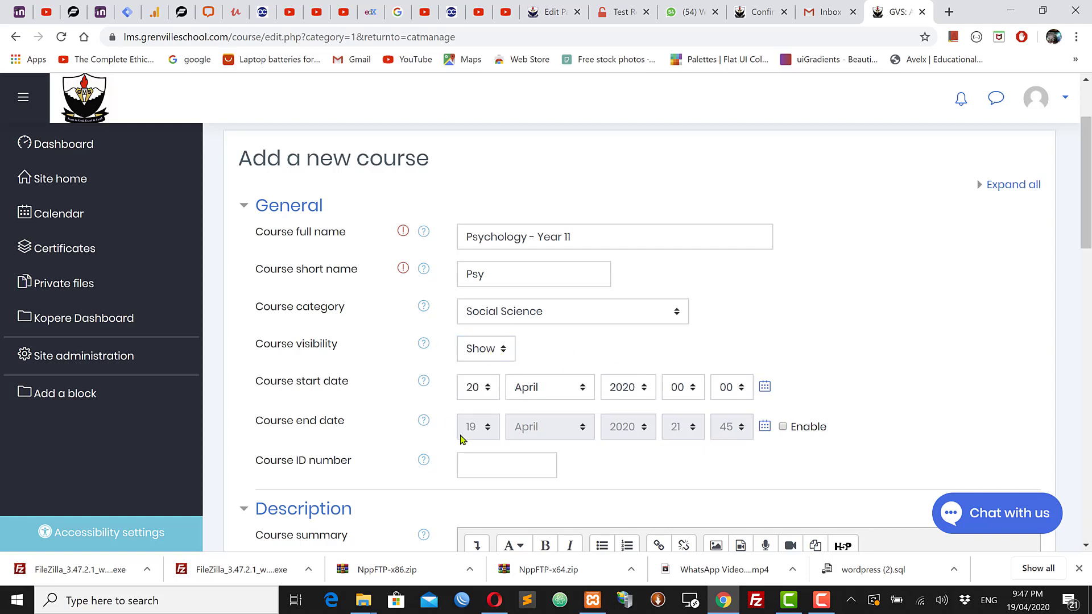
pyautogui.click(486, 353)
pyautogui.click(490, 351)
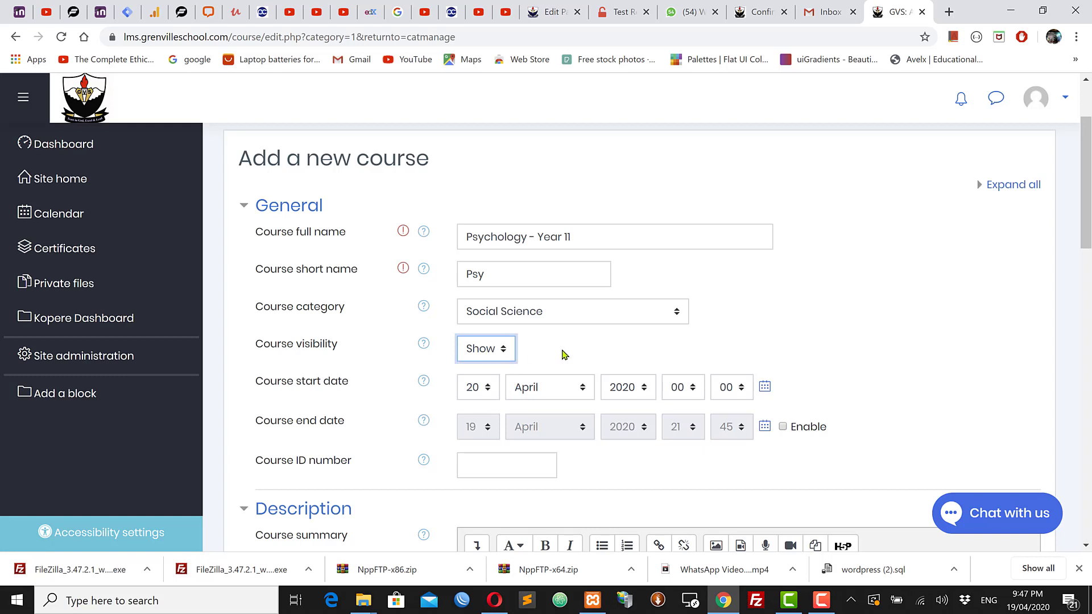
pyautogui.click(563, 350)
# Set the course start date to 1 May 2020 at 12:00 and leave the course end date disabled
pyautogui.scroll(-1, 550, 366)
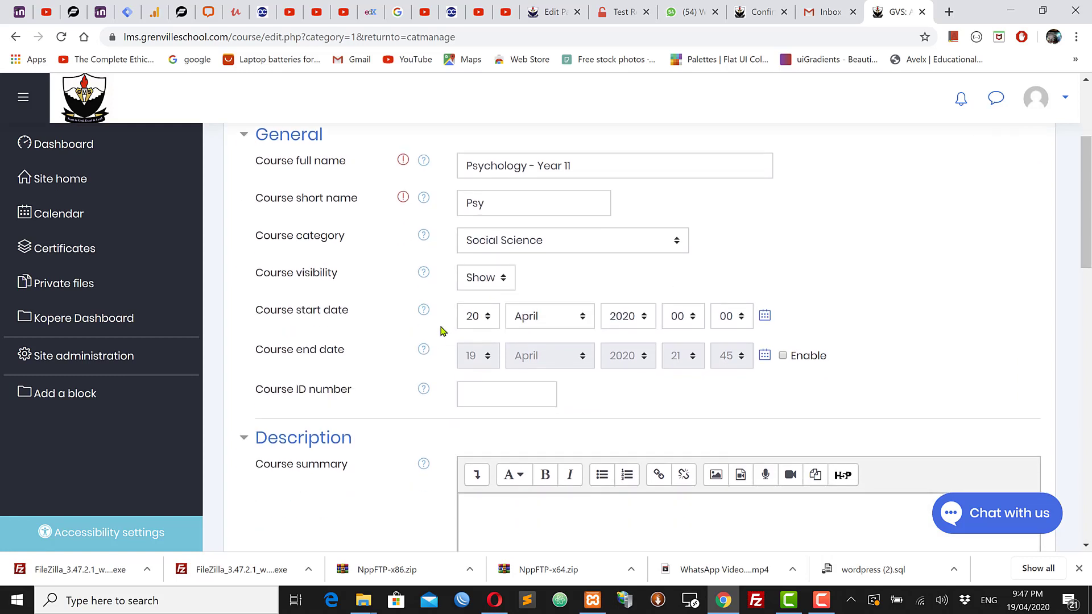
pyautogui.click(481, 319)
pyautogui.scroll(-4, 482, 284)
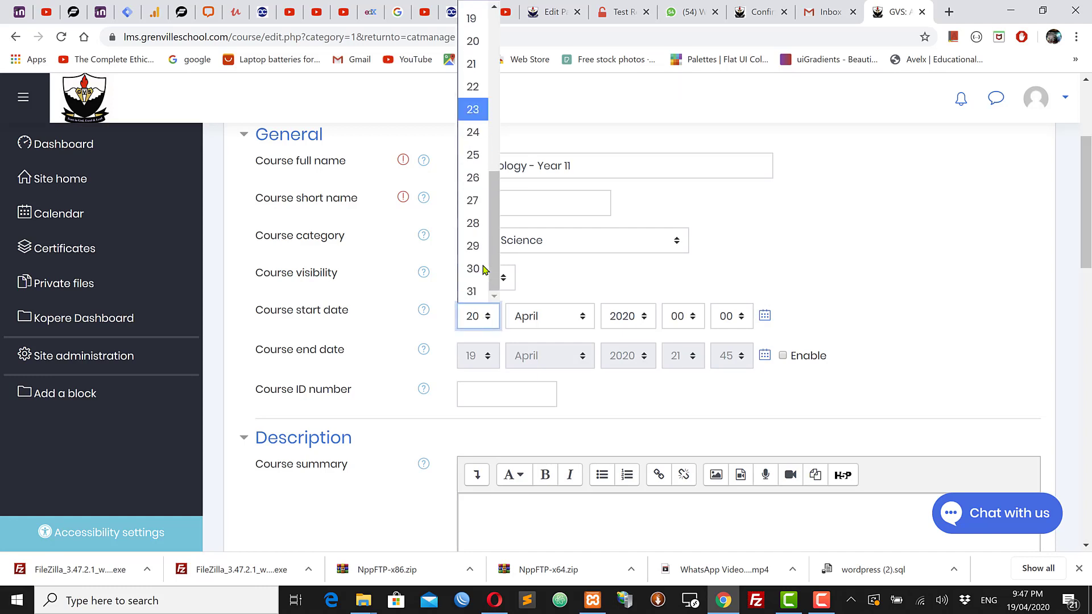
pyautogui.click(474, 292)
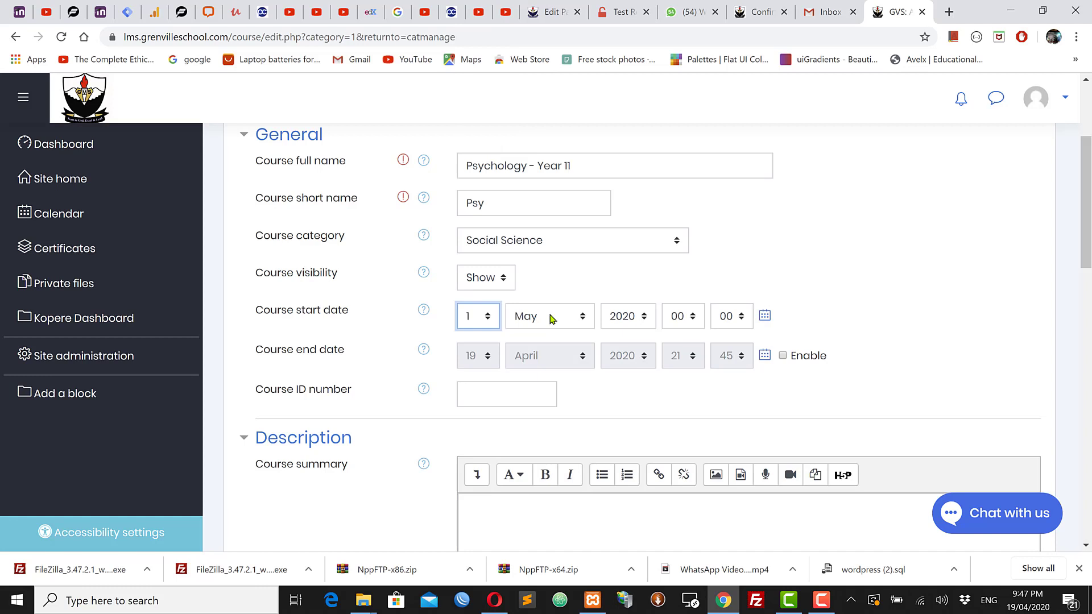
pyautogui.click(693, 321)
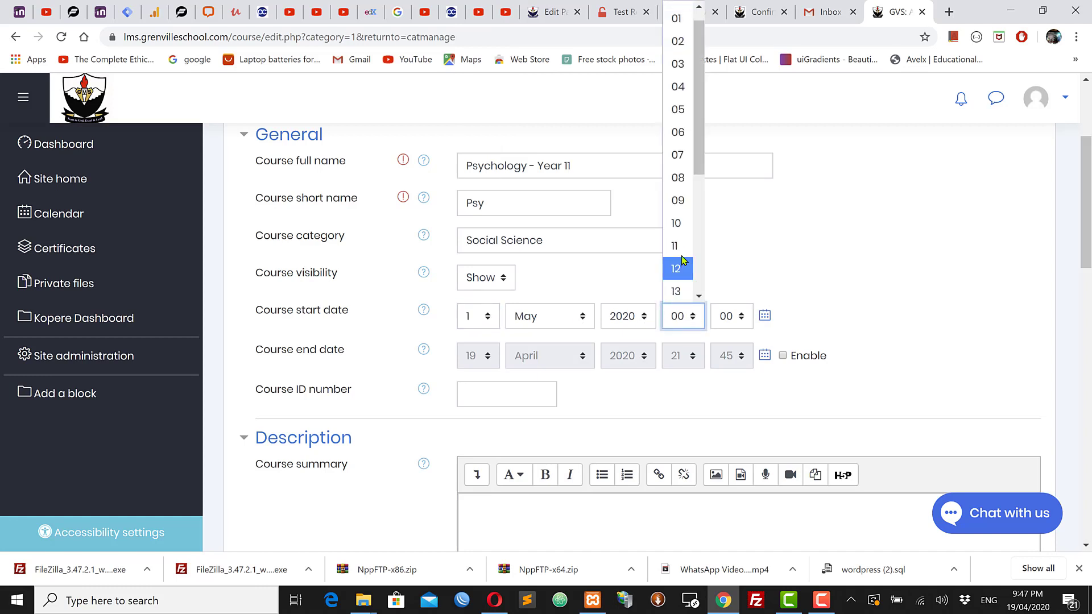
pyautogui.scroll(-4, 679, 267)
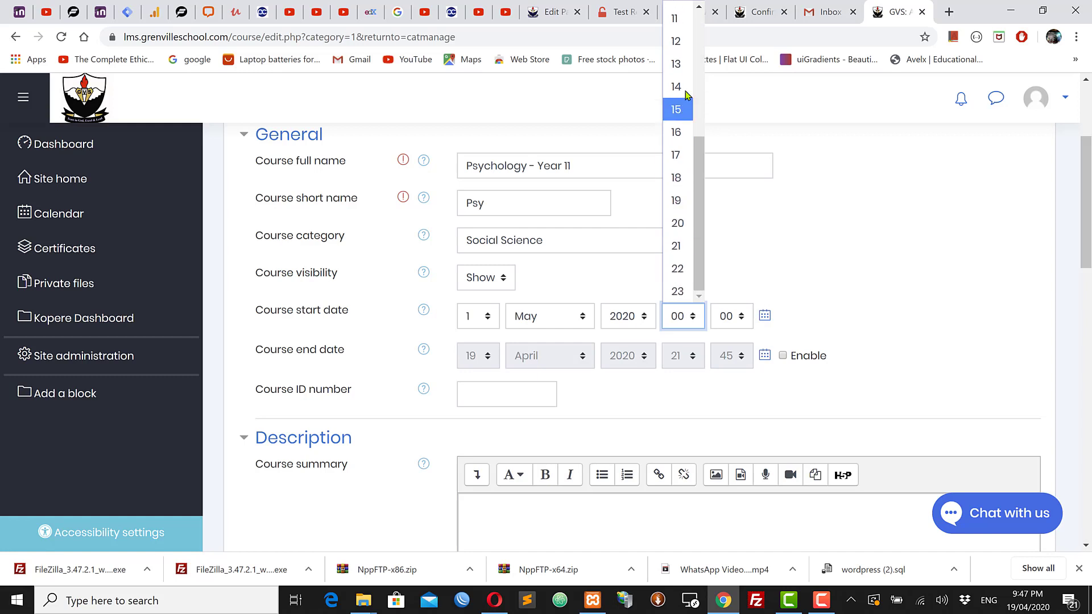
pyautogui.click(685, 46)
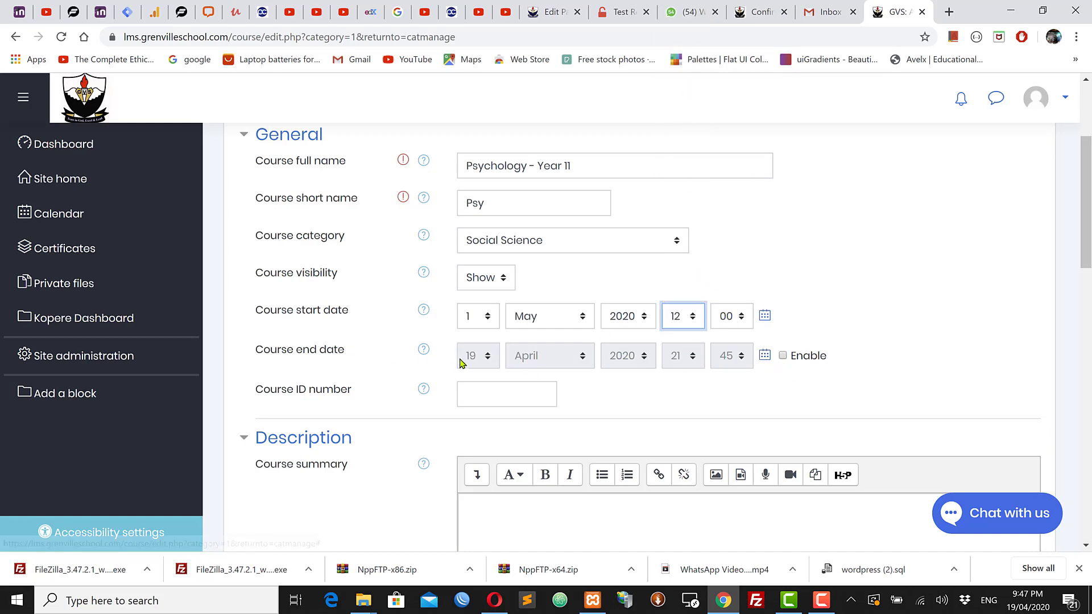
pyautogui.click(783, 356)
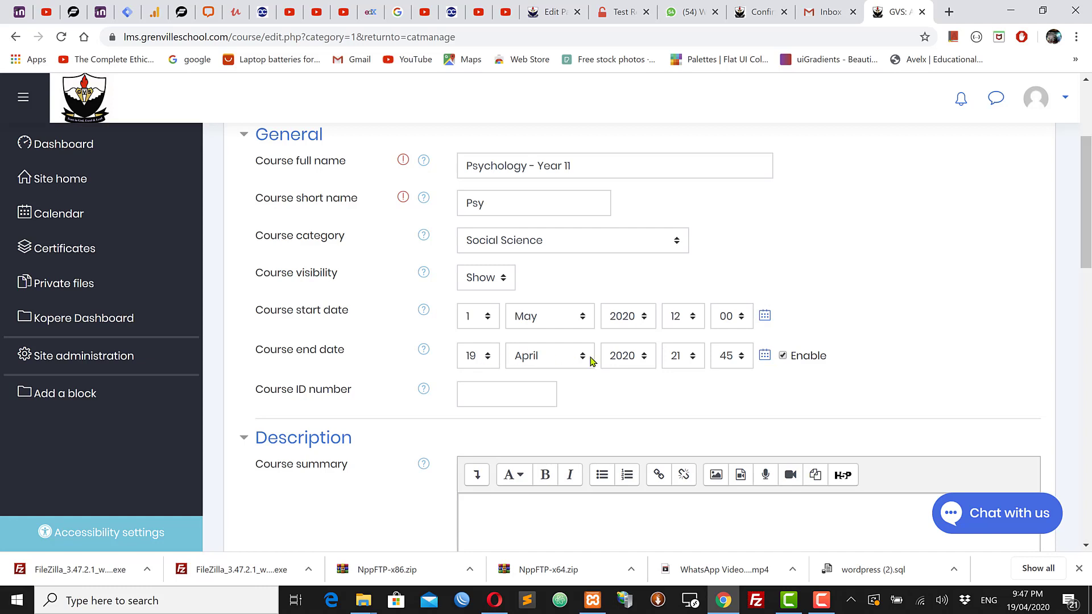
pyautogui.click(782, 355)
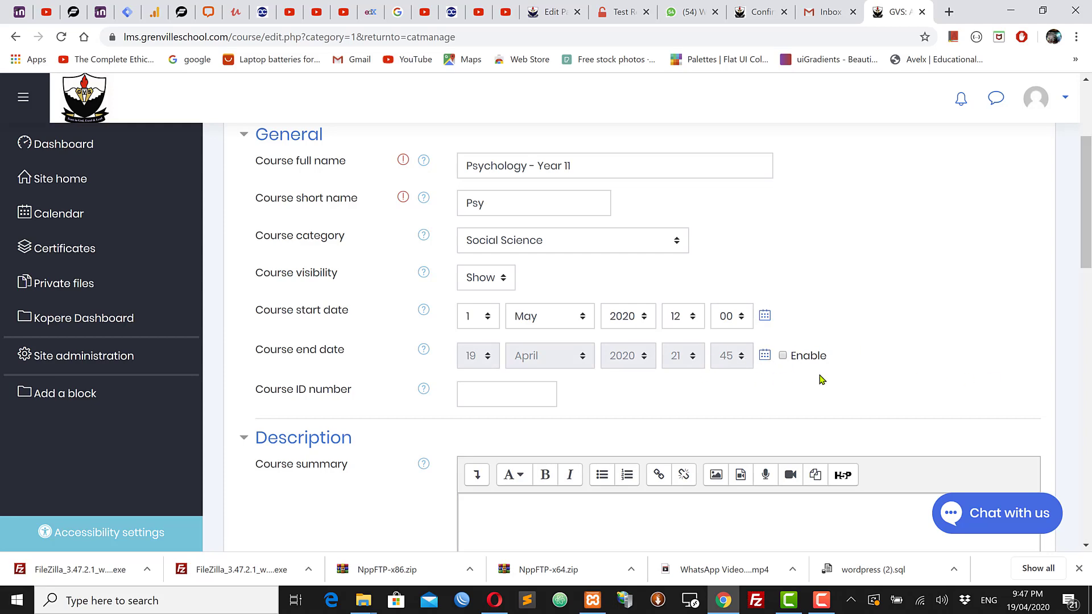
# Enter the course summary "This is a course that everybody will be happy learning."
pyautogui.scroll(-5, 531, 402)
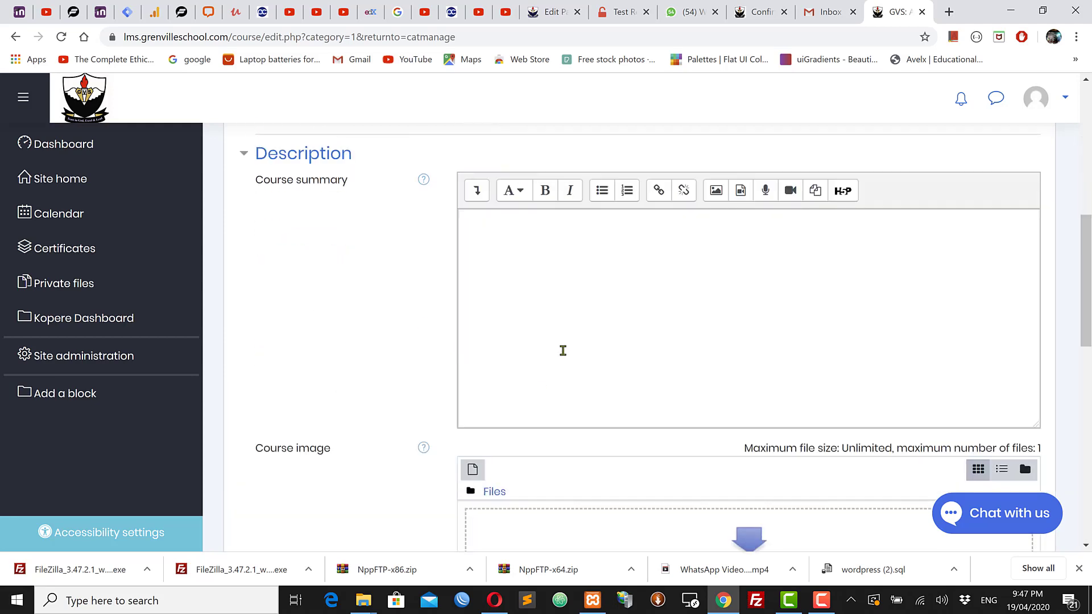
pyautogui.click(537, 233)
pyautogui.scroll(5, 537, 239)
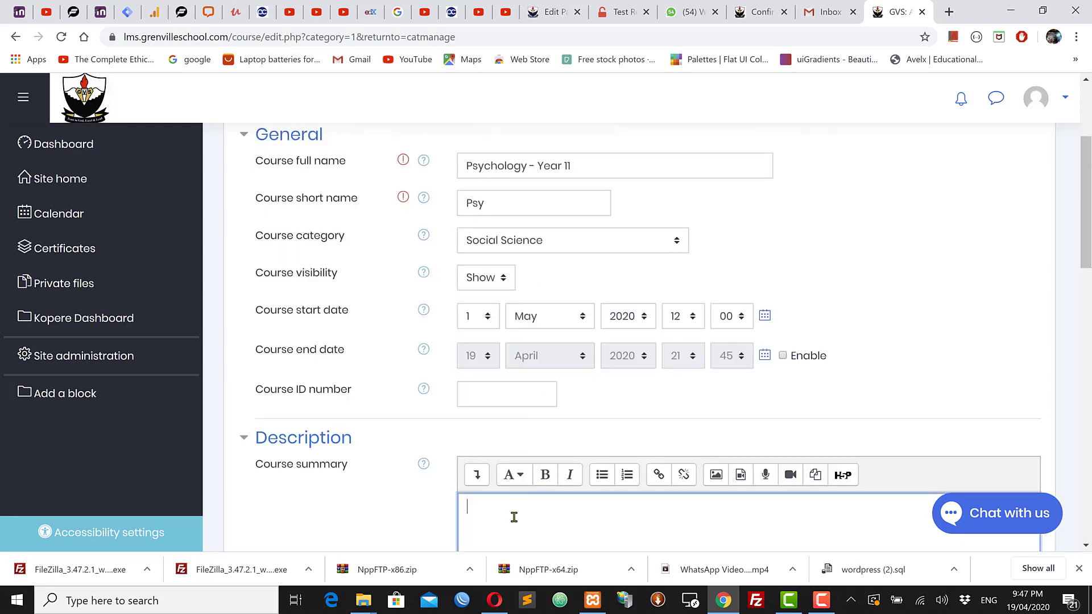
pyautogui.scroll(-4, 515, 516)
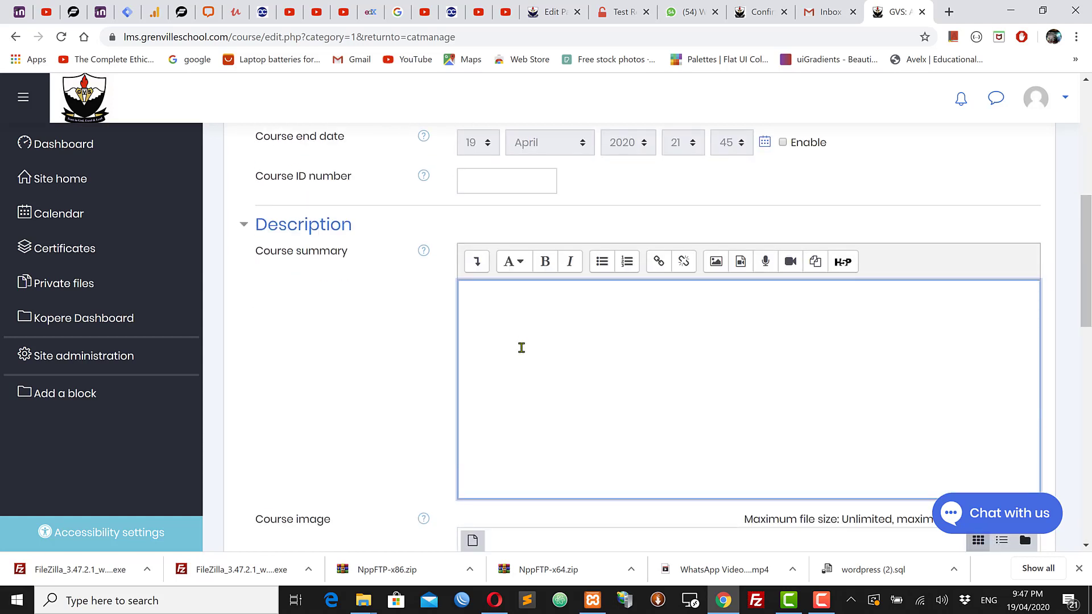
pyautogui.write('Y')
pyautogui.write('his is a course that everybody will be ha')
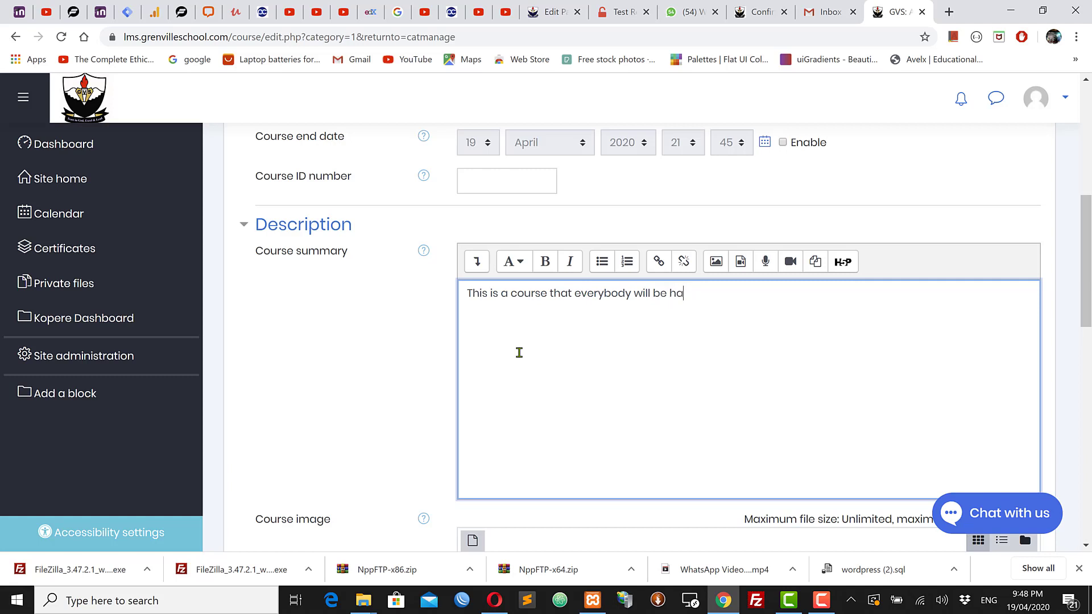
pyautogui.write('pp')
pyautogui.press('BackSpace')
pyautogui.press('BackSpace')
pyautogui.press('BackSpace')
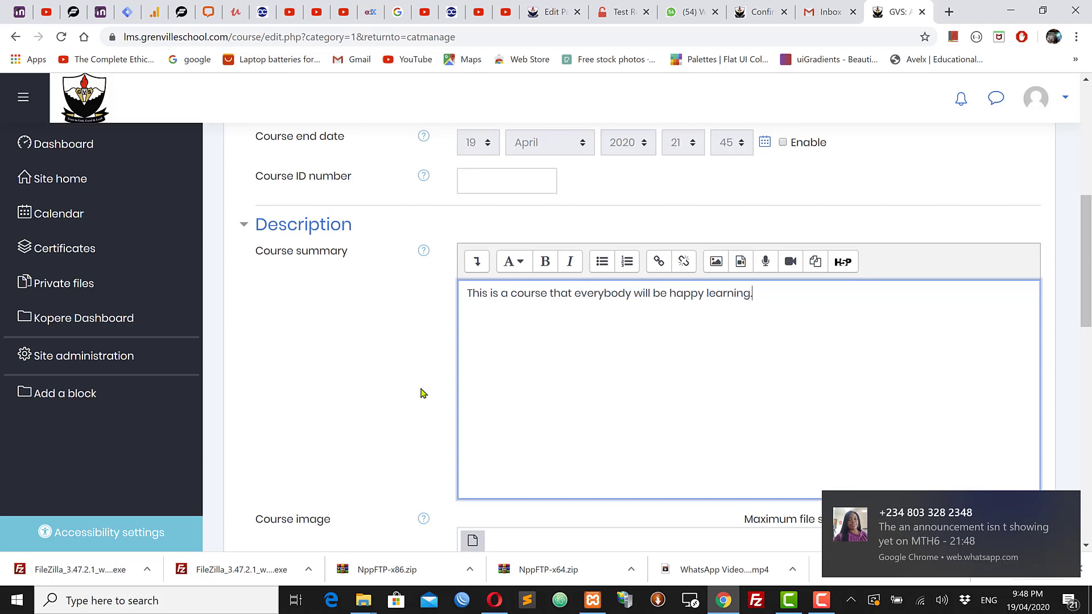
# Examine the file upload options for the course image and close the file picker without choosing a file
pyautogui.scroll(-4, 625, 335)
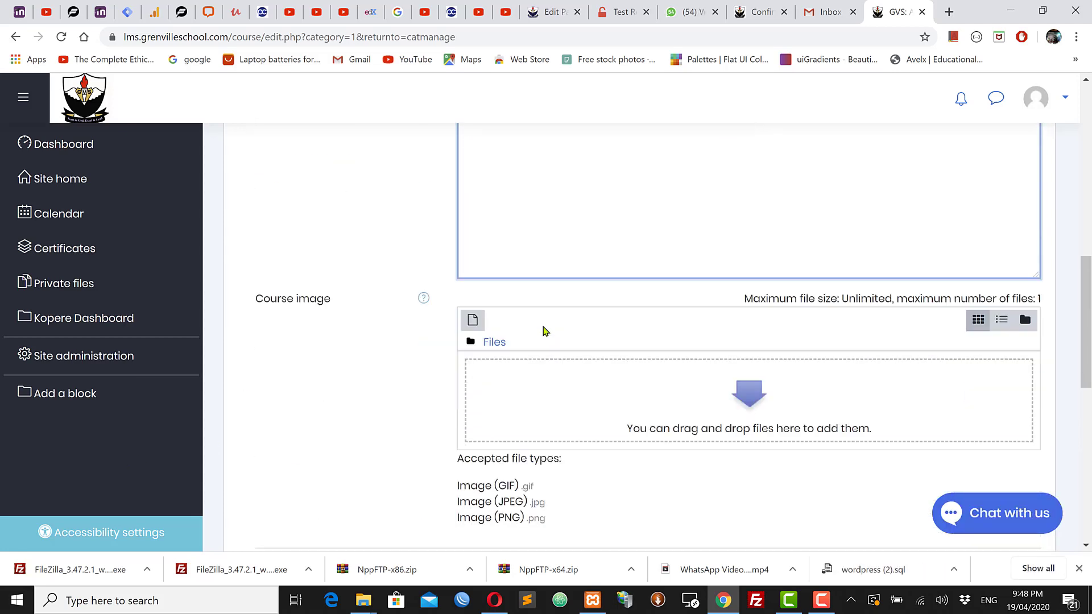
pyautogui.scroll(-1, 543, 331)
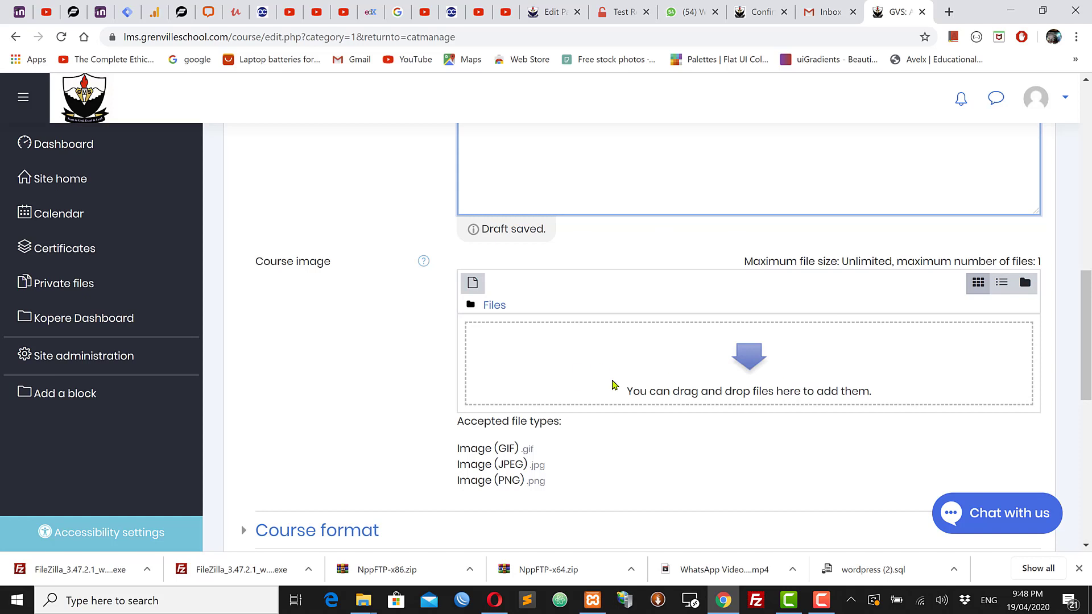
pyautogui.scroll(-1, 612, 385)
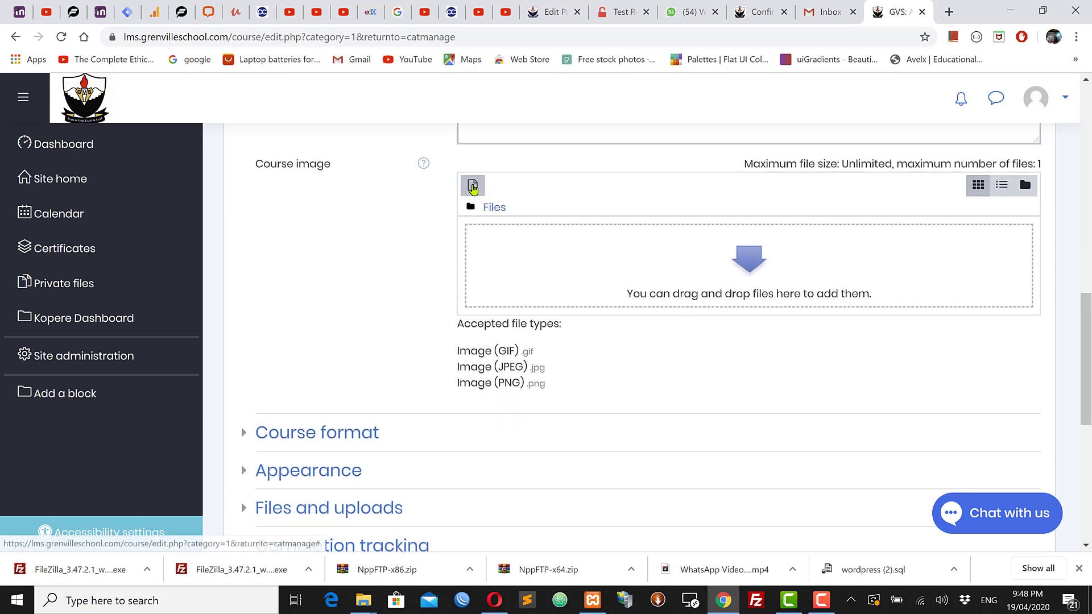
pyautogui.click(473, 186)
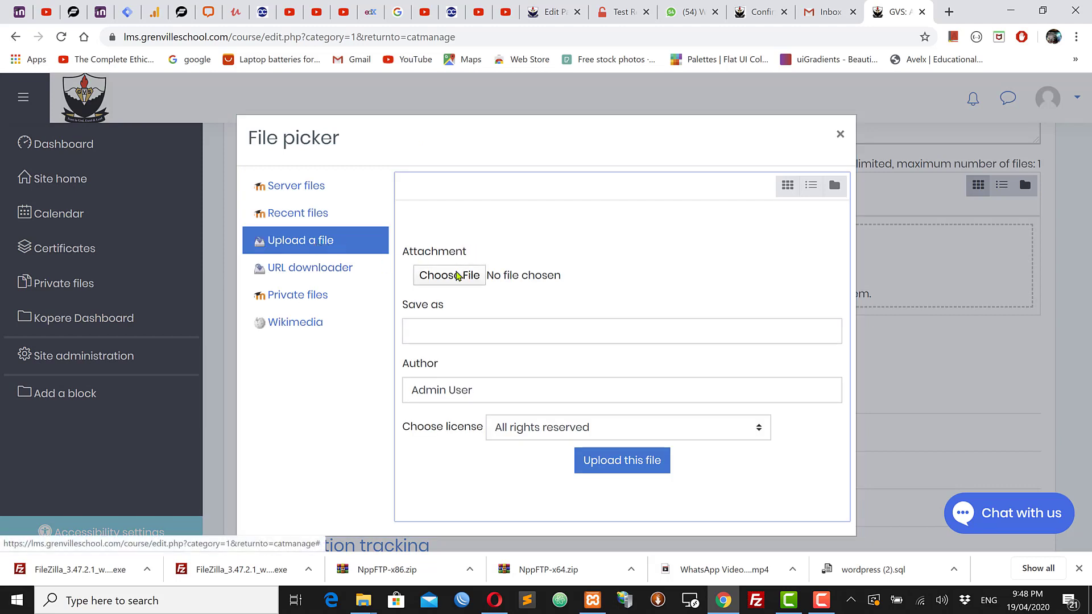
pyautogui.click(456, 284)
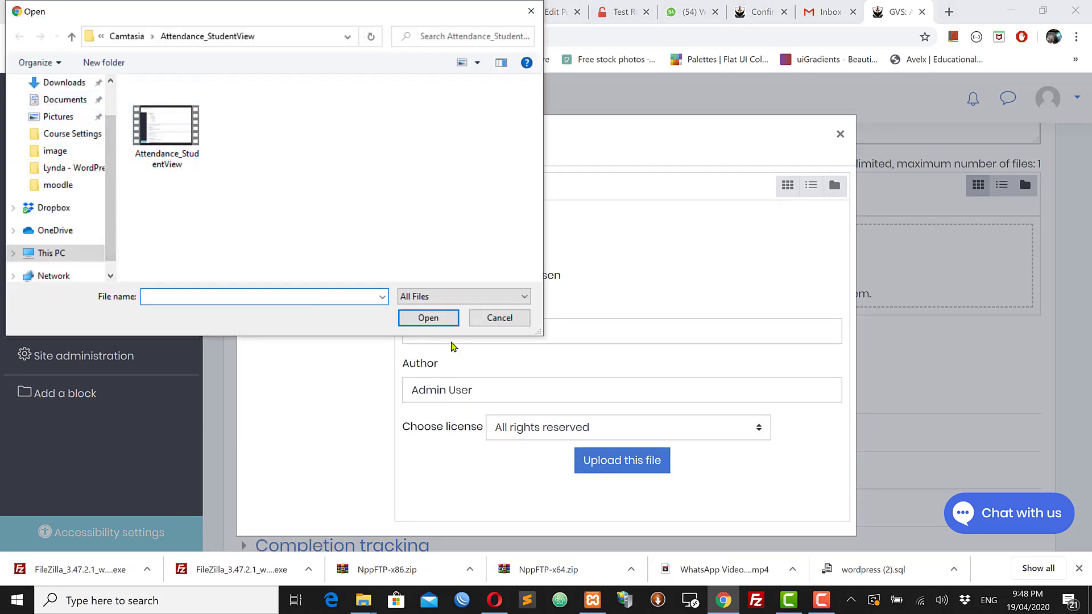
pyautogui.click(498, 317)
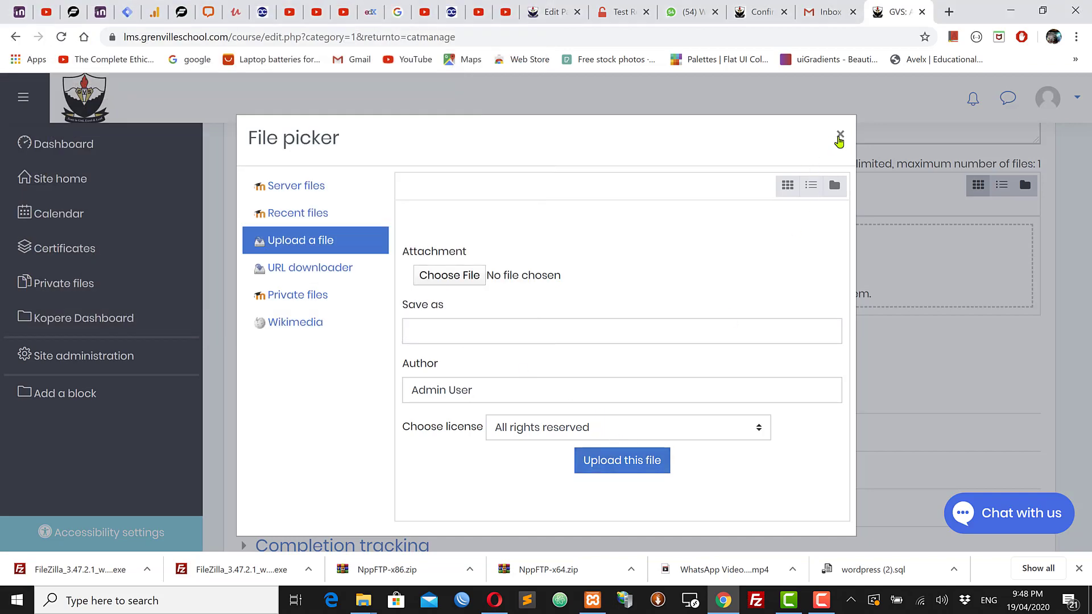
pyautogui.click(839, 134)
# Expand the course format settings and review the available formats, keeping Tiles format
pyautogui.scroll(-4, 529, 402)
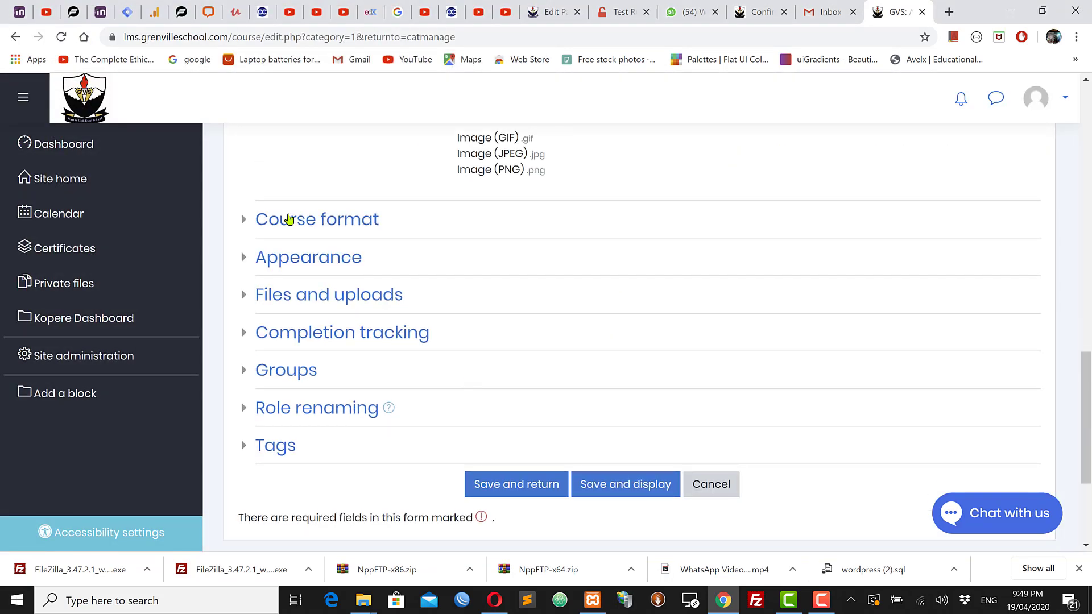
pyautogui.click(338, 219)
pyautogui.click(527, 257)
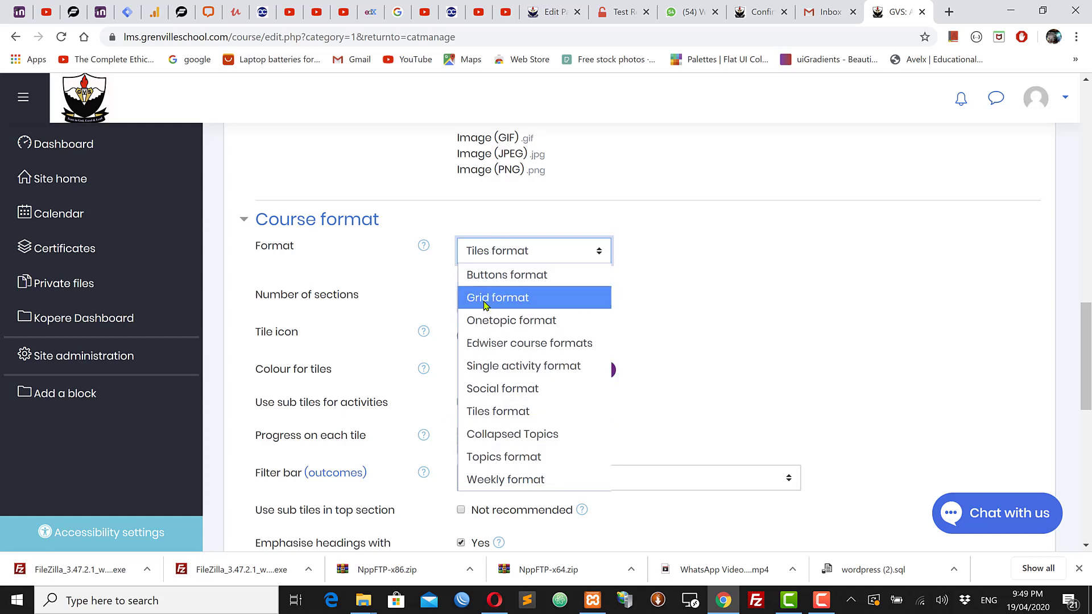
pyautogui.click(548, 262)
pyautogui.click(518, 254)
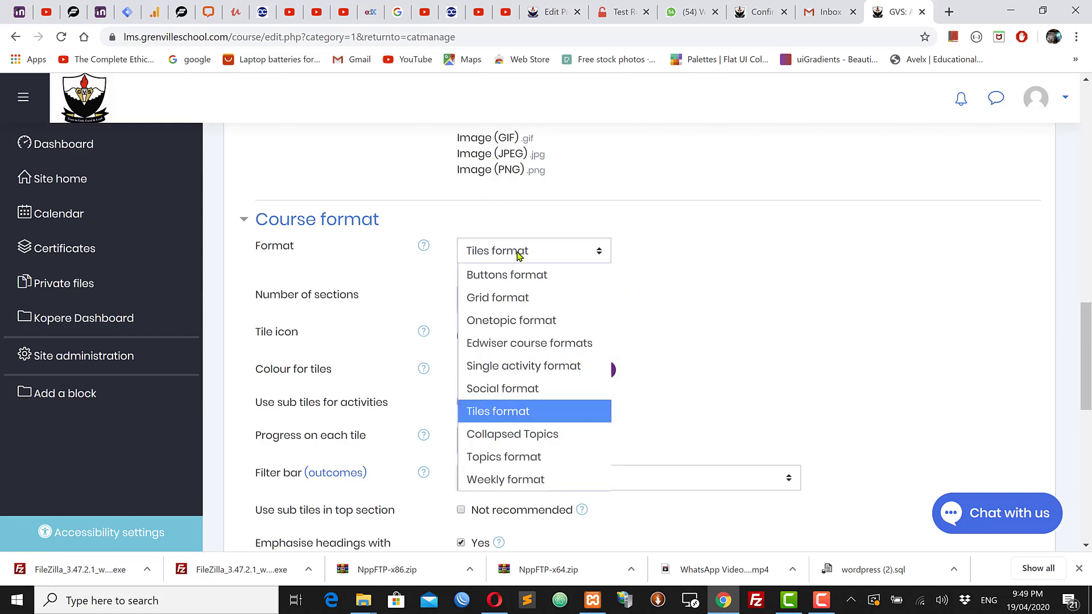
pyautogui.click(518, 255)
pyautogui.click(715, 269)
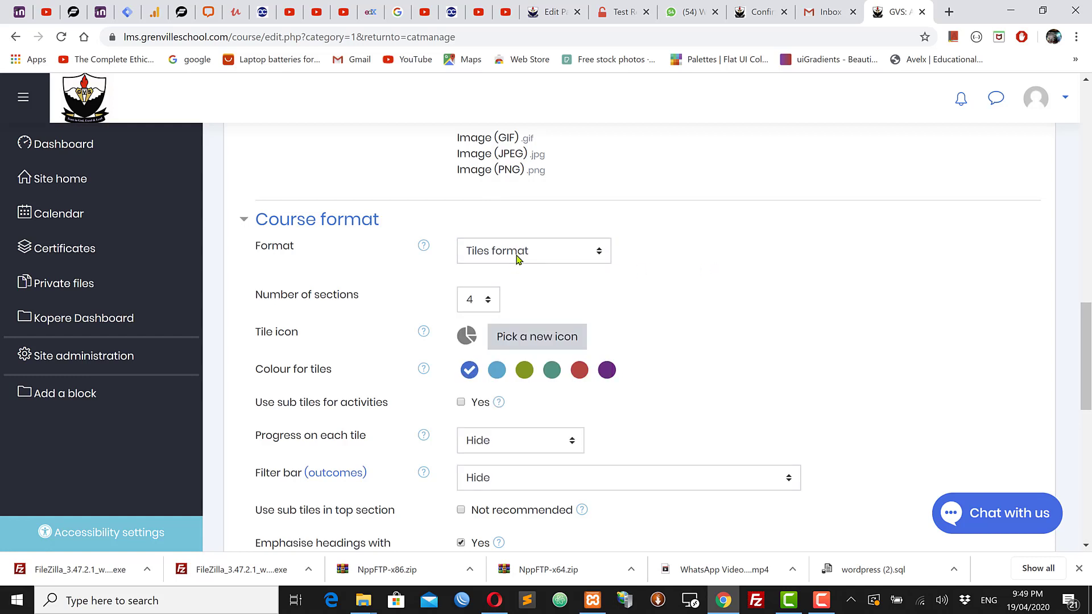
pyautogui.click(517, 258)
pyautogui.click(518, 256)
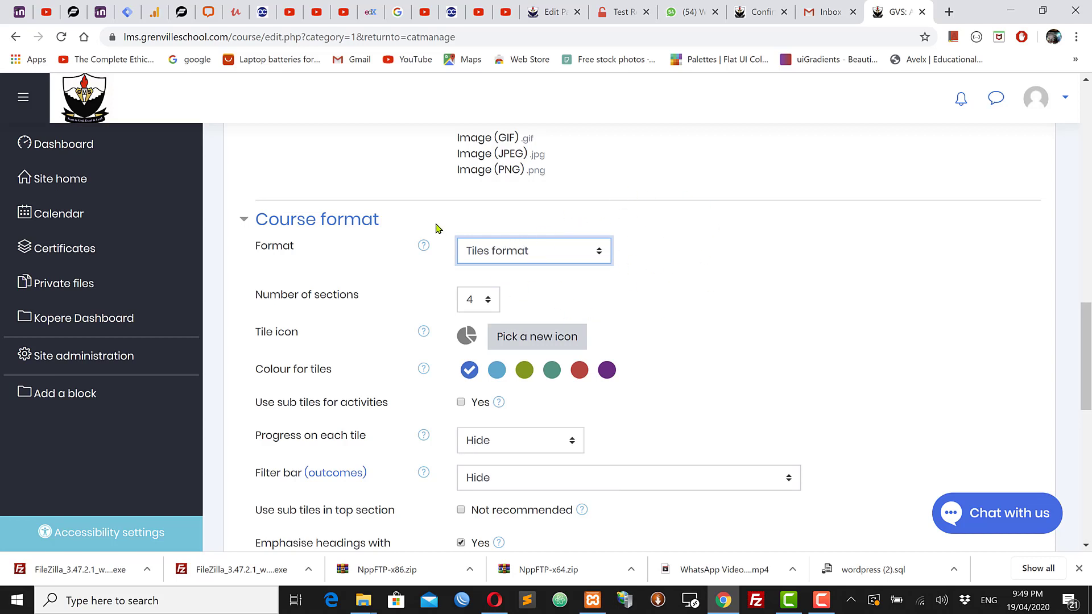
pyautogui.click(535, 256)
pyautogui.click(703, 257)
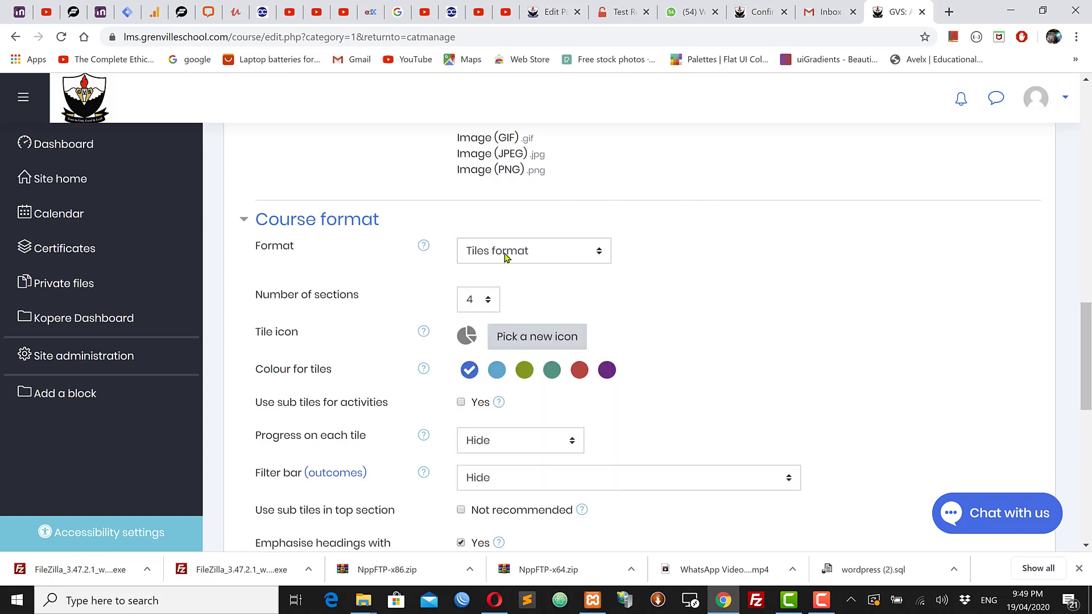
# Look through the available numbers of sections for the course, keeping 4
pyautogui.click(477, 299)
pyautogui.click(694, 305)
pyautogui.click(487, 299)
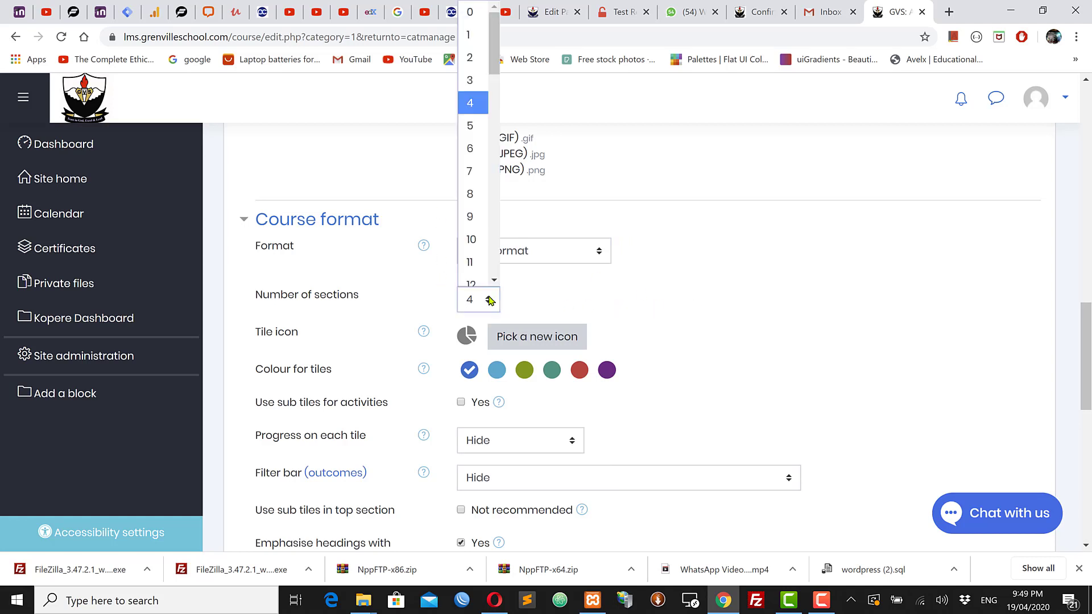
pyautogui.moveTo(496, 54); pyautogui.dragTo(496, 279)
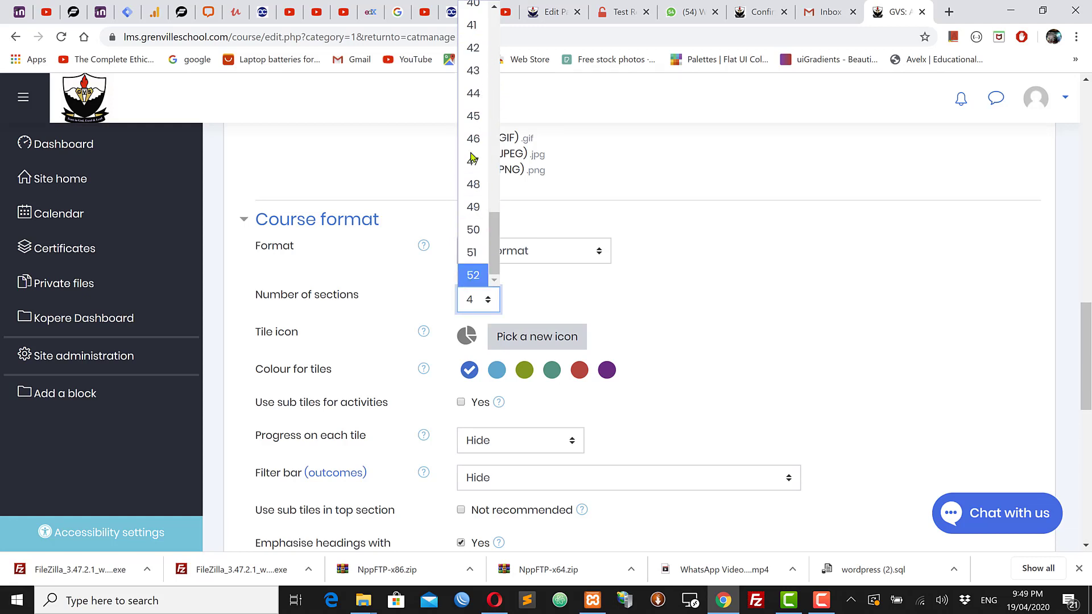
pyautogui.click(765, 306)
pyautogui.click(765, 306)
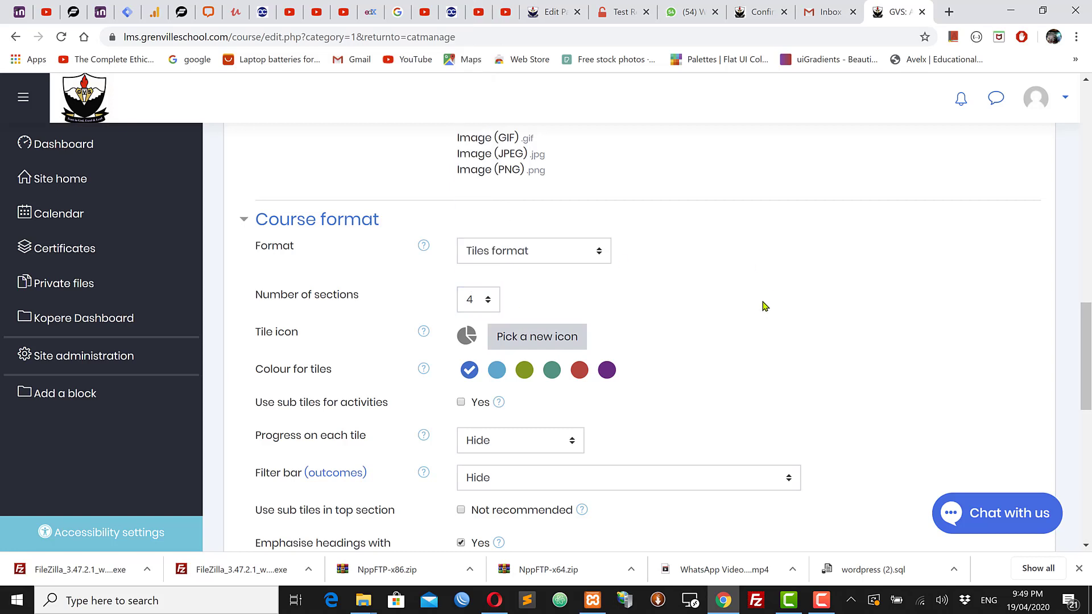
pyautogui.click(477, 299)
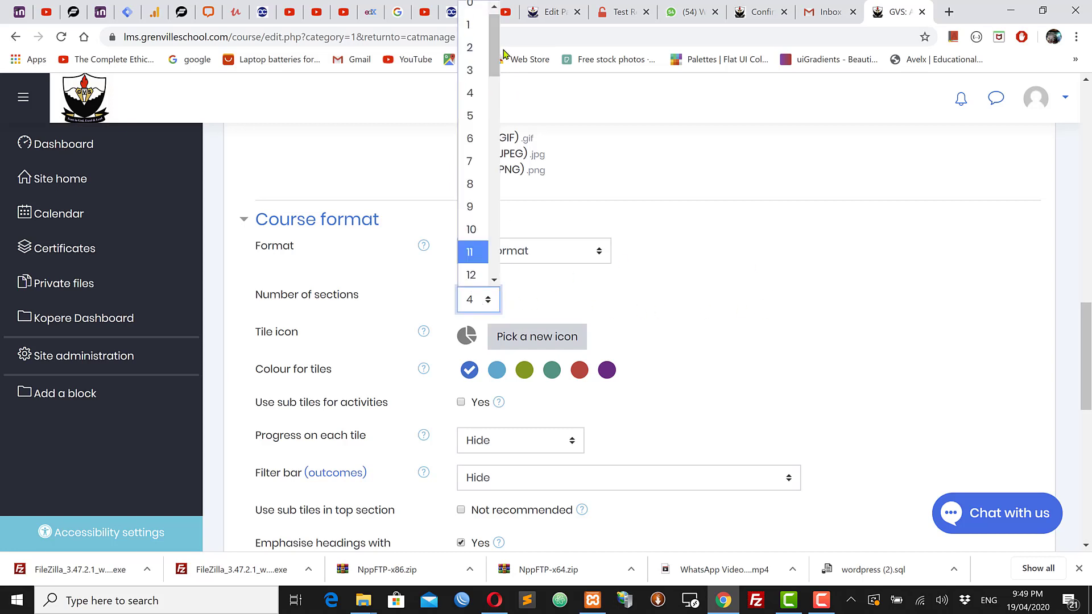
pyautogui.moveTo(492, 49); pyautogui.dragTo(494, 86)
pyautogui.click(692, 261)
pyautogui.click(693, 261)
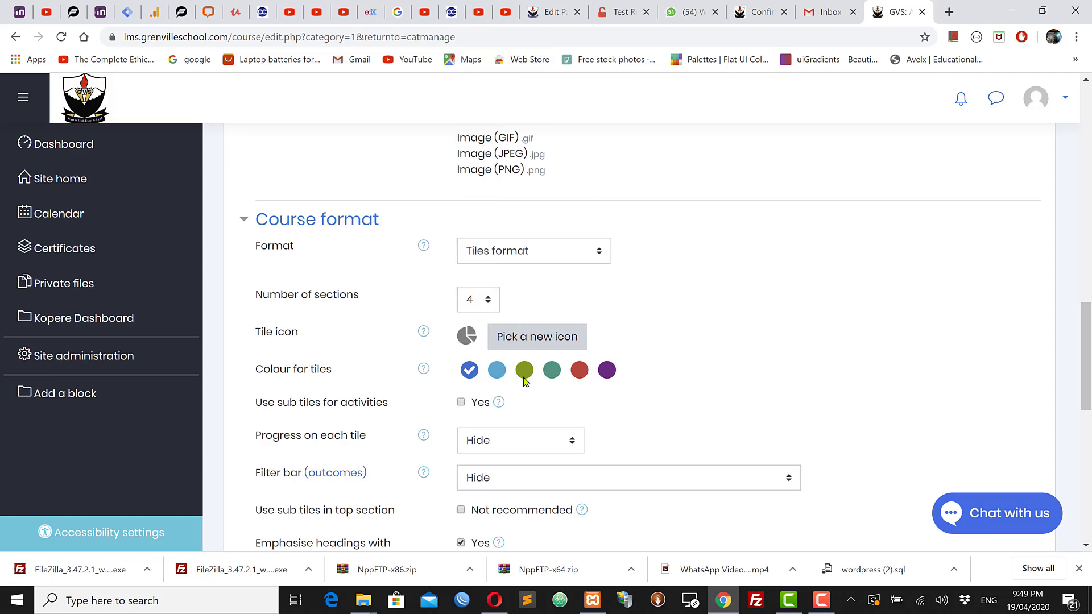
# Set the progress on each tile to Show as % in circle in the course format settings
pyautogui.scroll(-2, 510, 461)
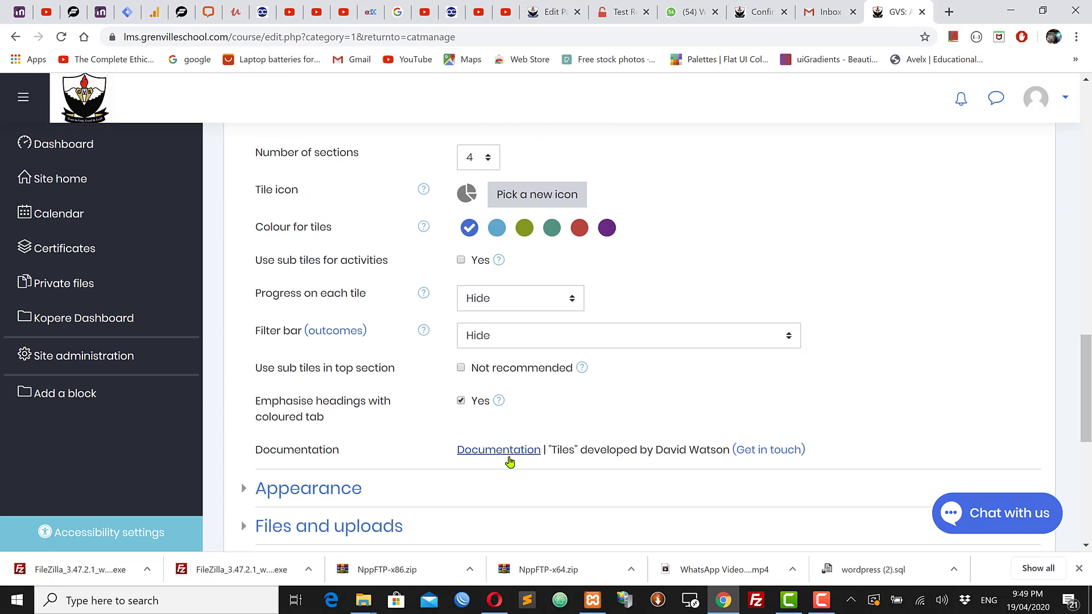
pyautogui.scroll(1, 358, 372)
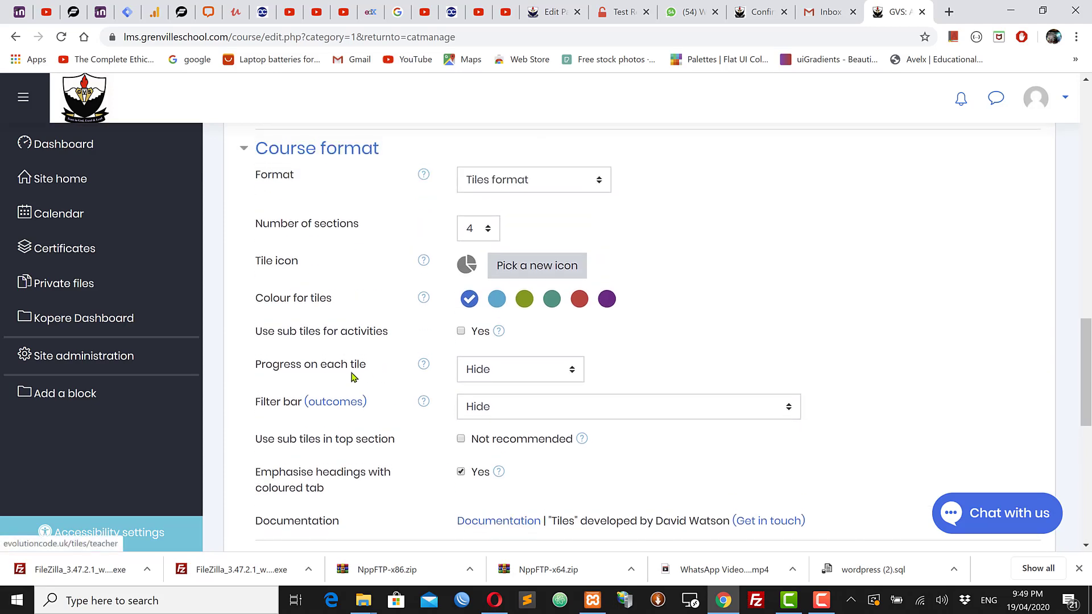
pyautogui.click(486, 372)
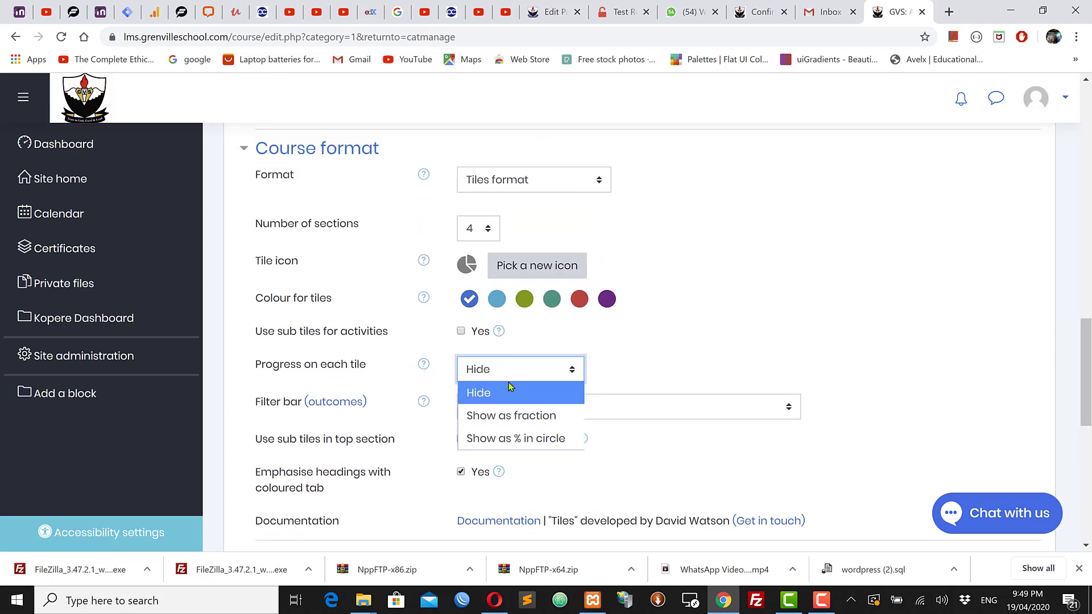
pyautogui.click(523, 438)
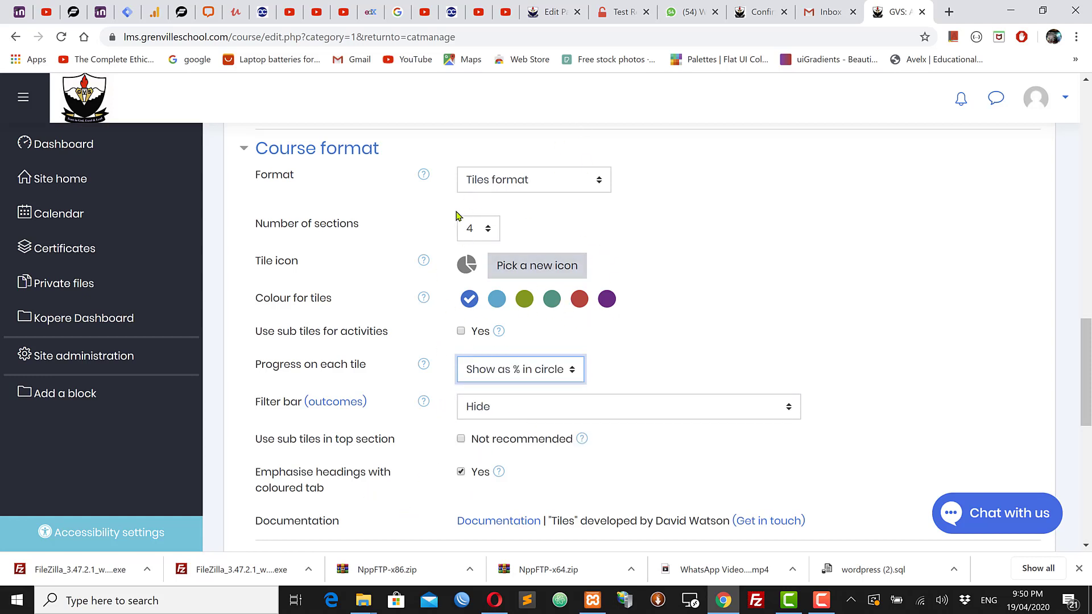
# Recheck the course's General settings and collapse the General section
pyautogui.scroll(15, 358, 219)
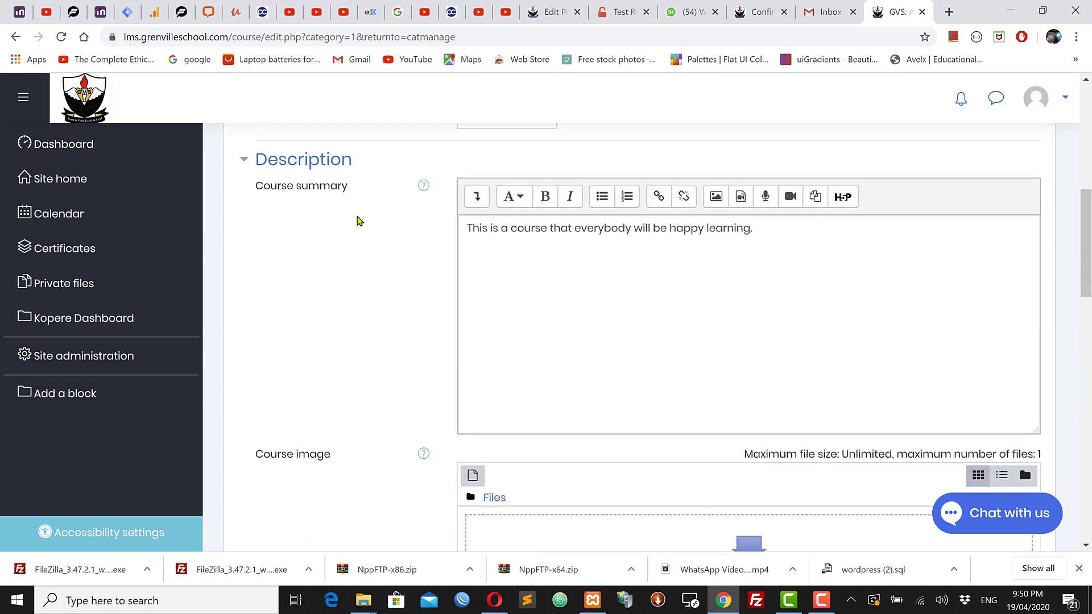
pyautogui.scroll(2, 358, 224)
pyautogui.click(314, 321)
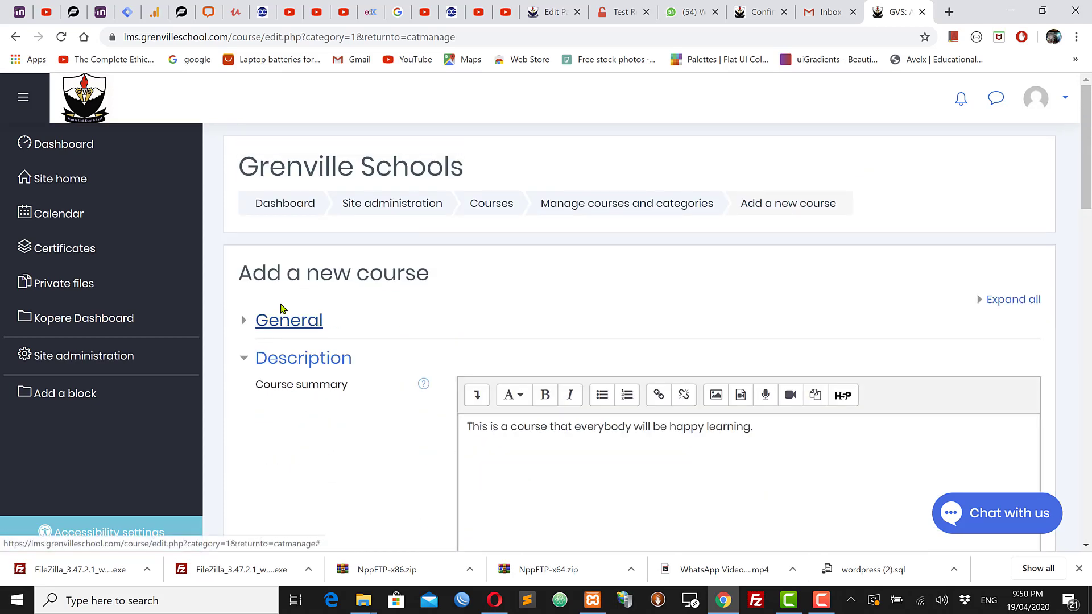
pyautogui.click(285, 322)
pyautogui.scroll(-3, 562, 340)
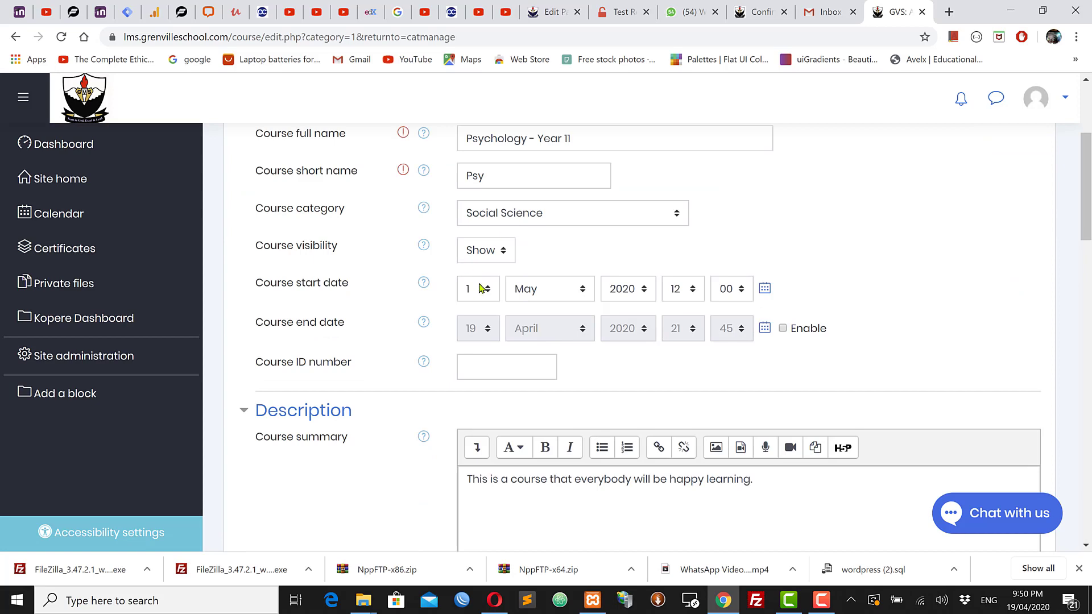
pyautogui.scroll(3, 480, 289)
pyautogui.click(280, 321)
pyautogui.scroll(-2, 316, 239)
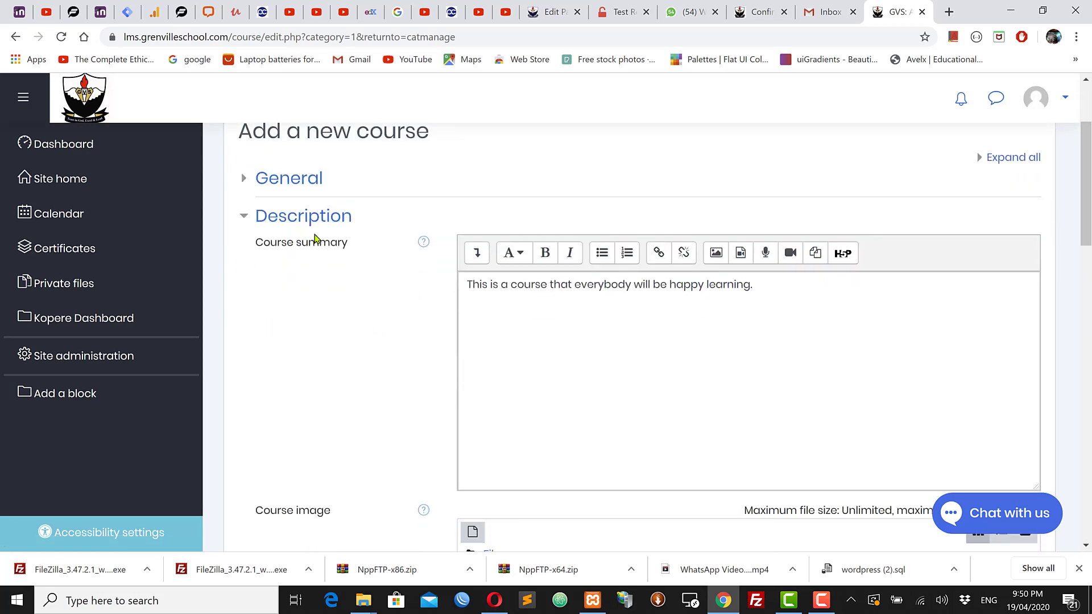
# Look over the course summary and image settings again and collapse the Description section
pyautogui.scroll(-1, 687, 323)
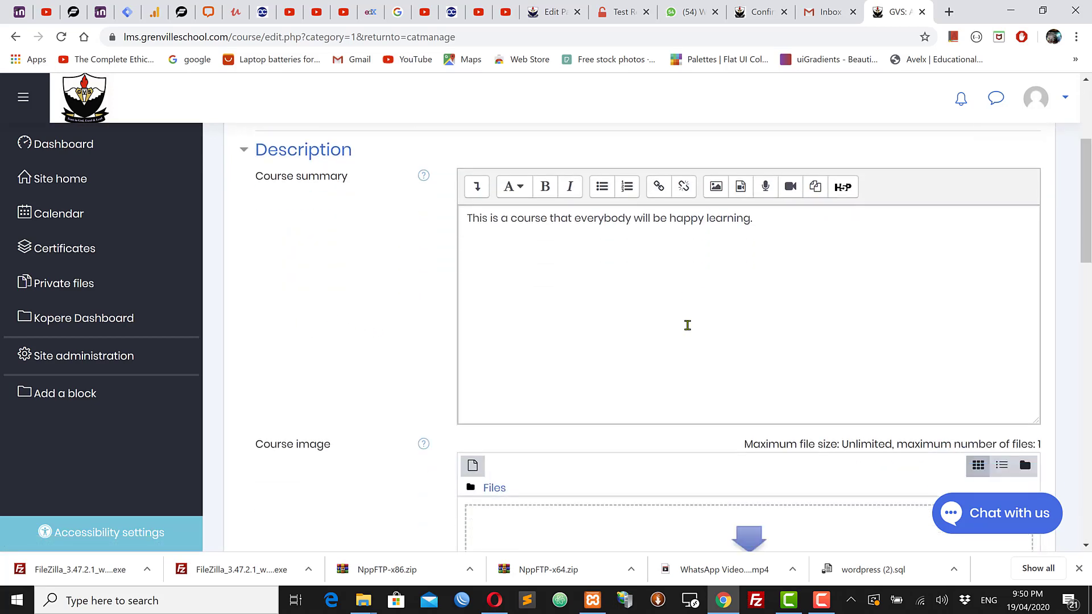
pyautogui.click(273, 150)
pyautogui.click(274, 146)
pyautogui.scroll(-5, 555, 358)
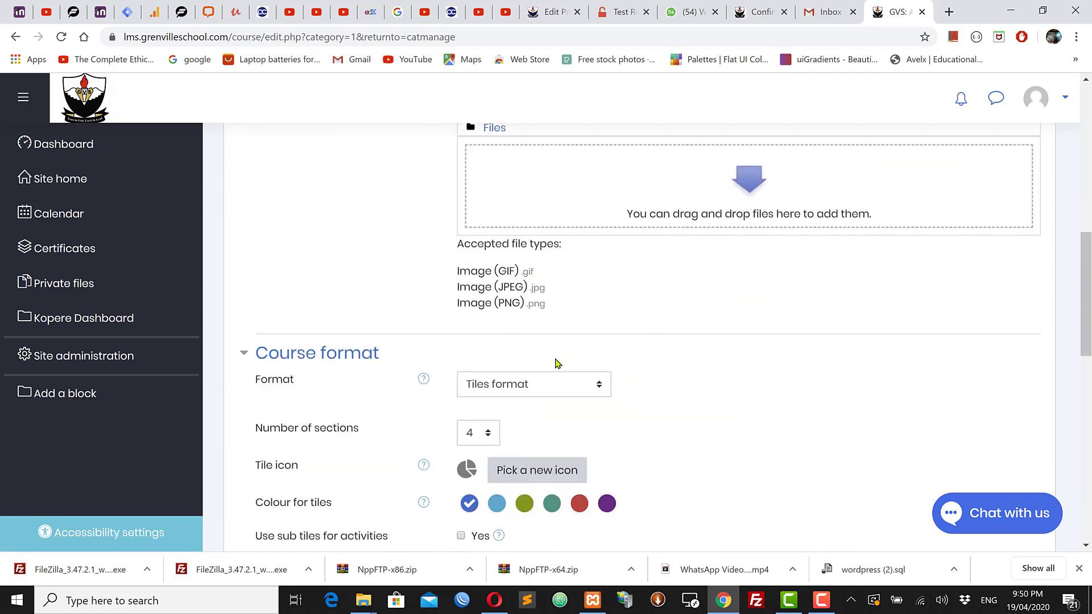
pyautogui.scroll(6, 555, 363)
pyautogui.click(289, 289)
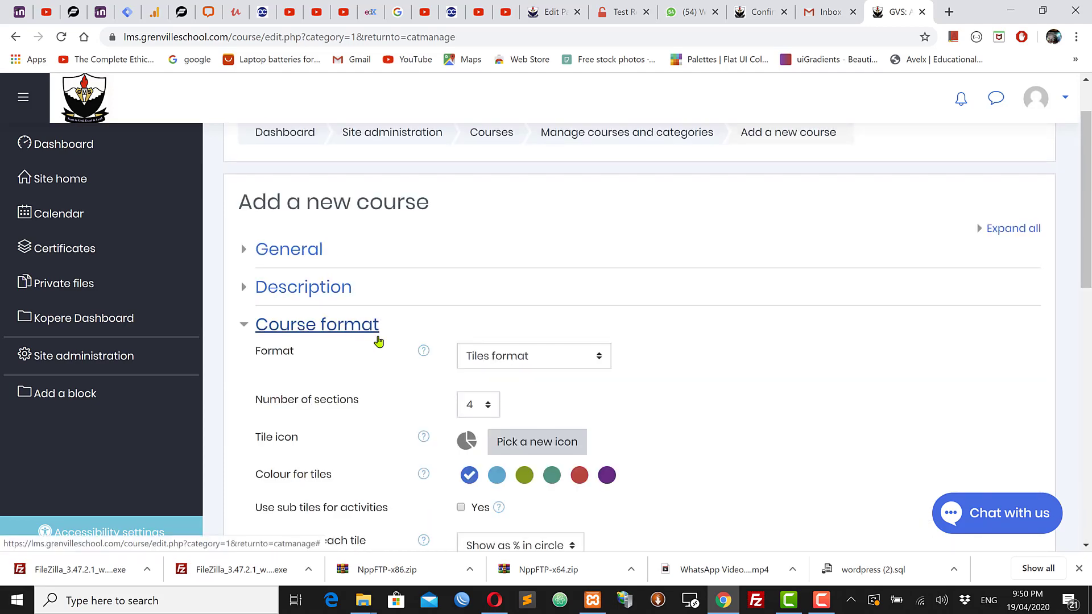
# Set the course's number of sections to 8
pyautogui.scroll(-1, 378, 341)
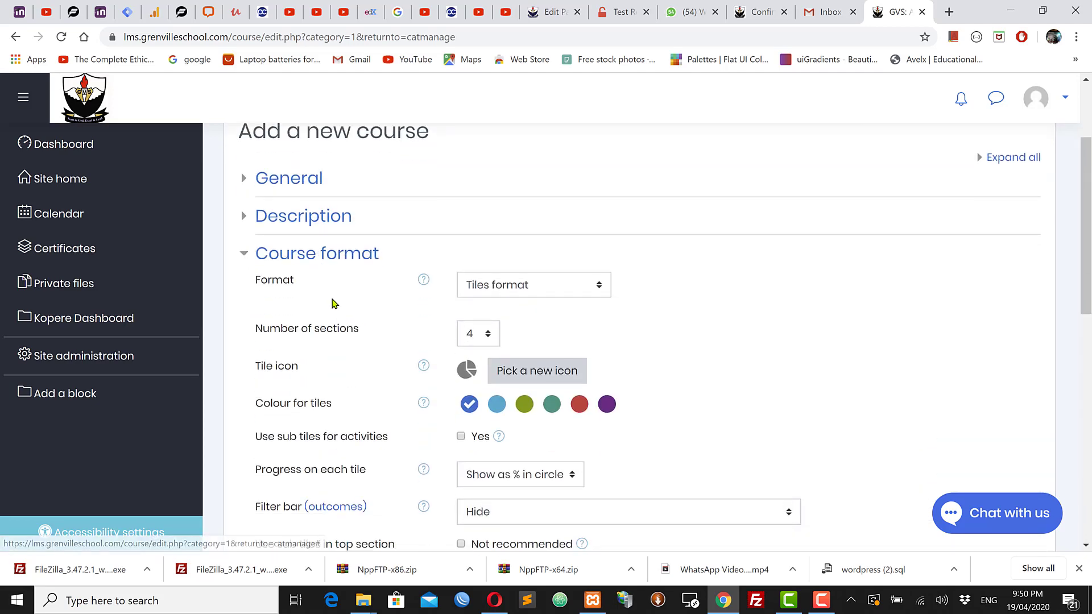
pyautogui.click(479, 334)
pyautogui.click(480, 206)
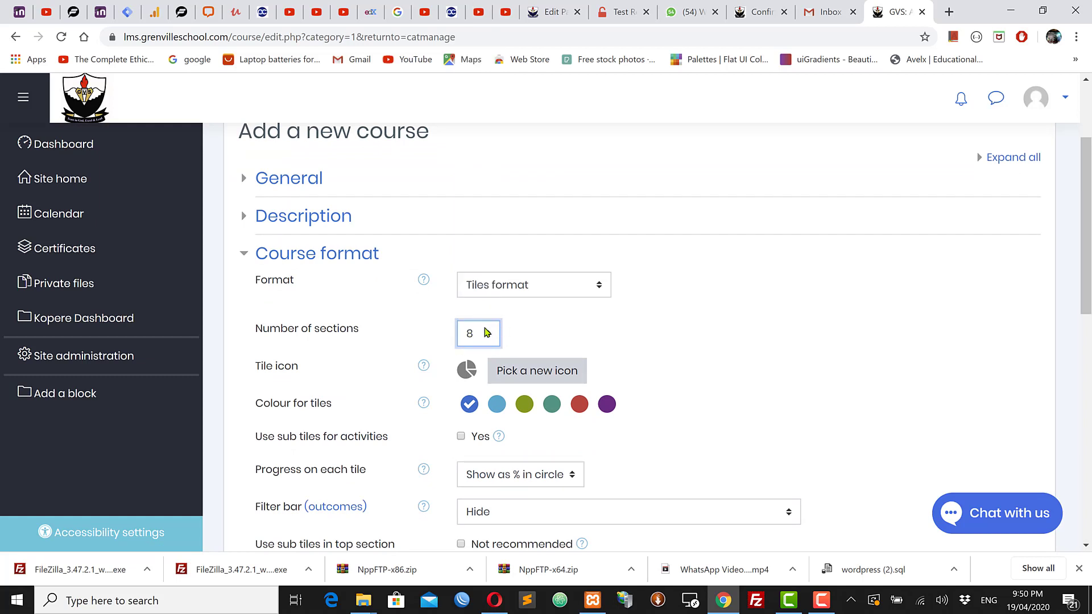
# Browse the available tile icons and close the icon picker without choosing one
pyautogui.scroll(-1, 519, 361)
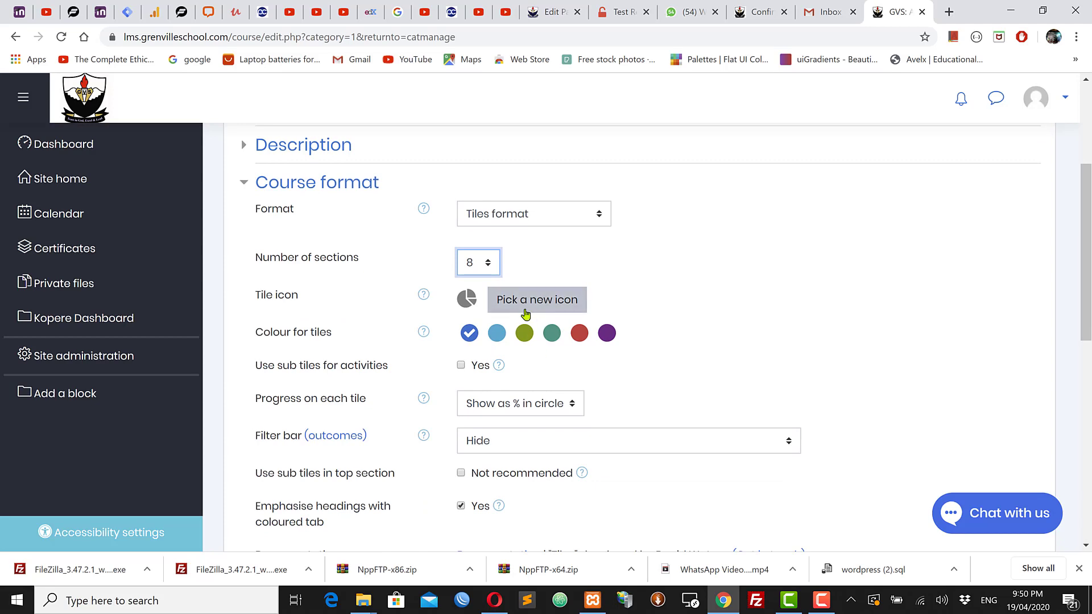
pyautogui.click(586, 312)
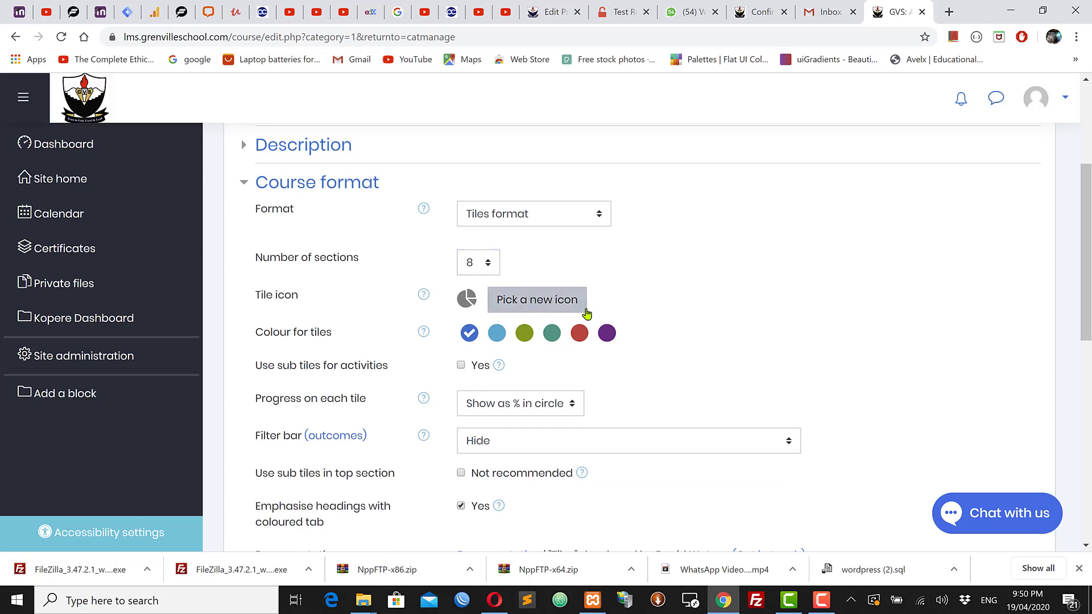
pyautogui.click(500, 307)
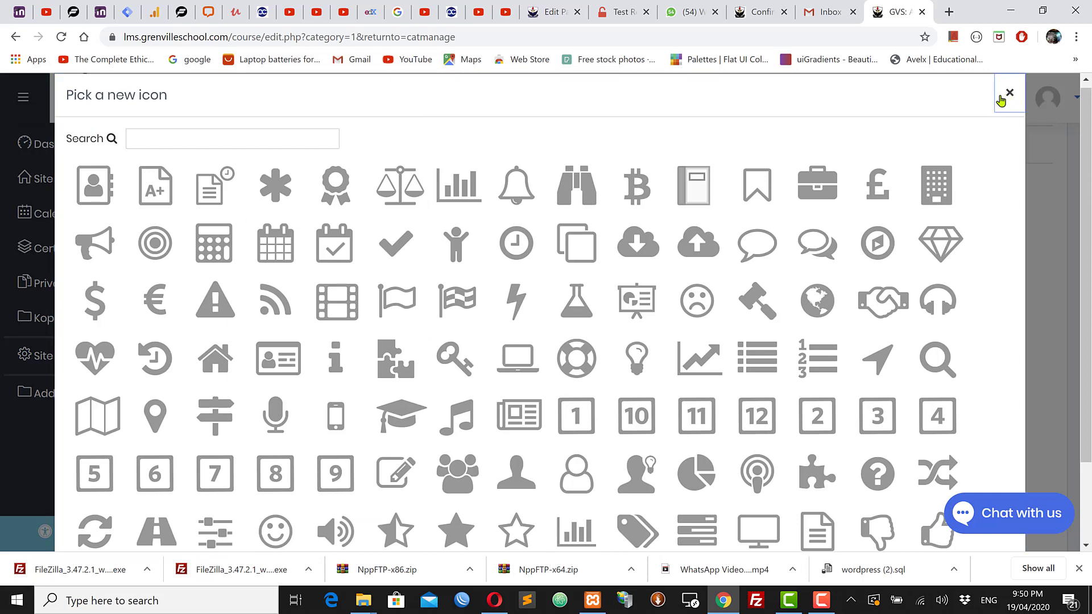
pyautogui.click(1002, 97)
# Review the remaining tile format options and collapse the Course format section
pyautogui.scroll(-1, 488, 307)
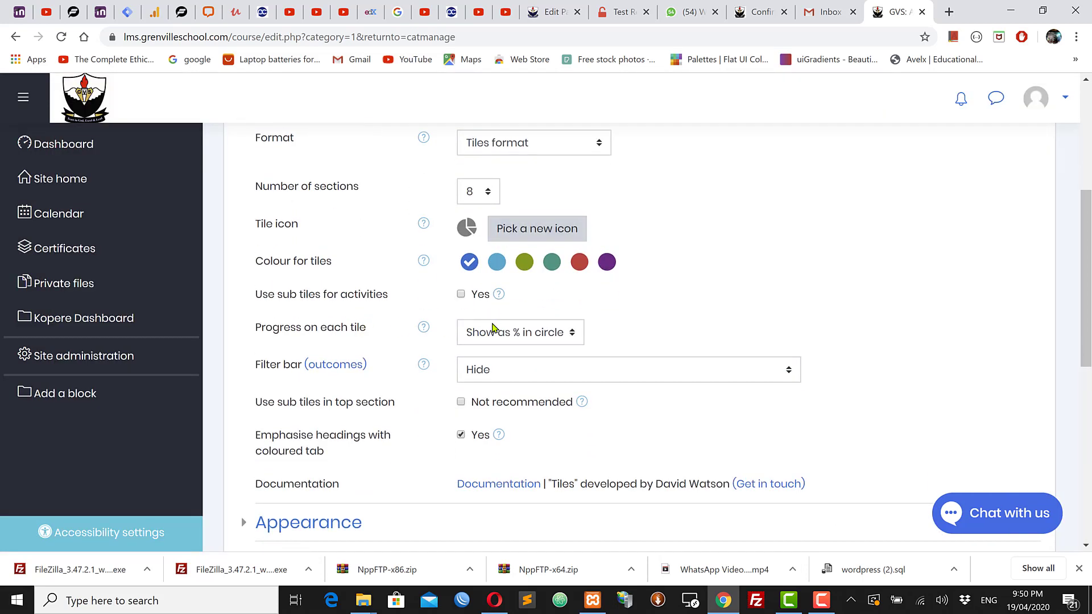
pyautogui.scroll(-2, 459, 217)
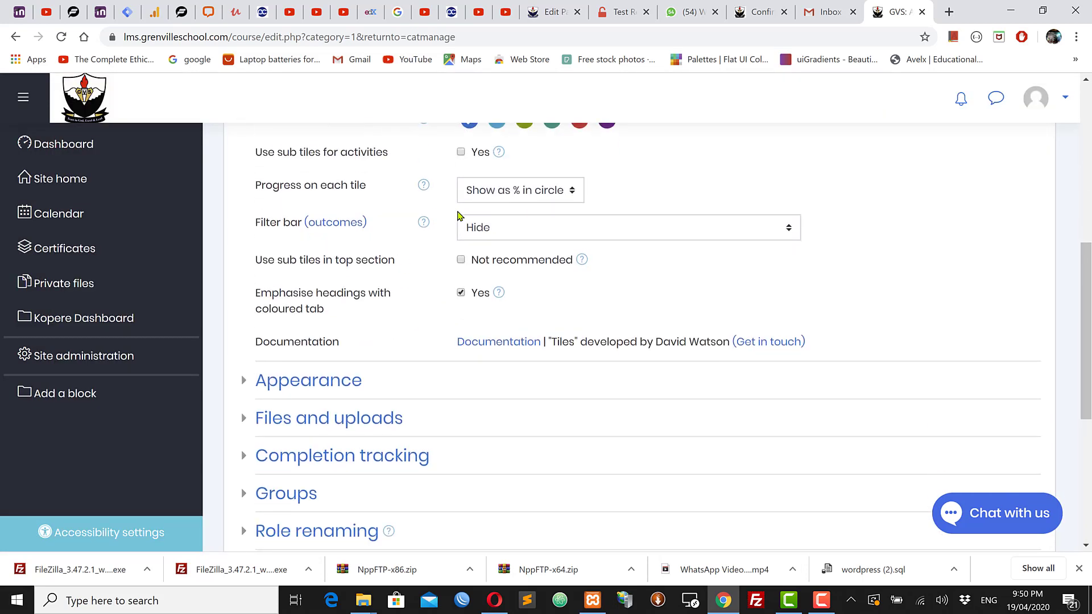
pyautogui.scroll(-1, 358, 377)
pyautogui.scroll(3, 360, 292)
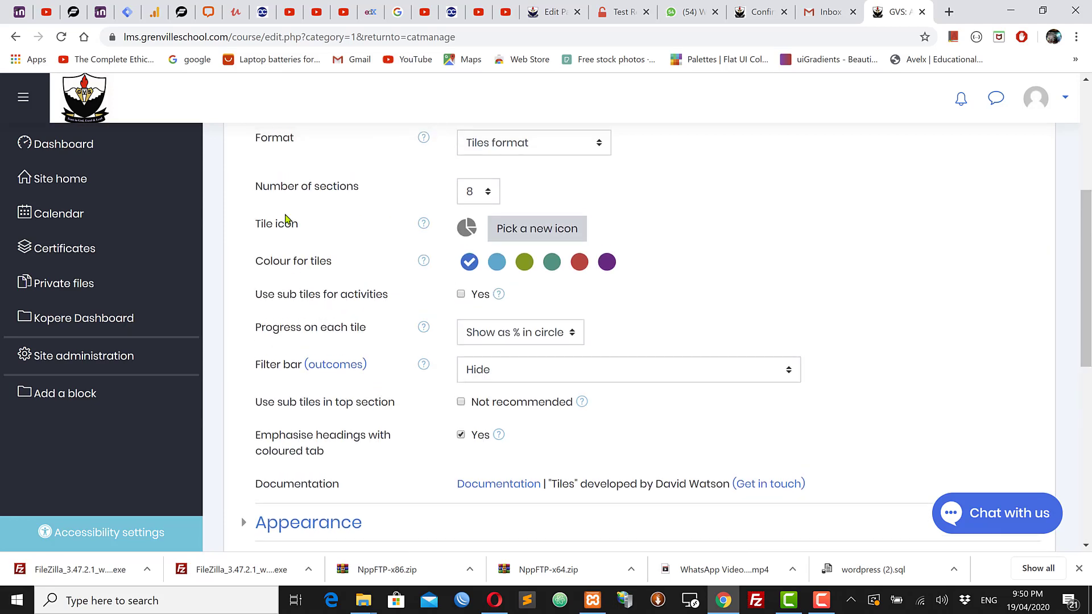
pyautogui.scroll(3, 283, 216)
pyautogui.click(290, 322)
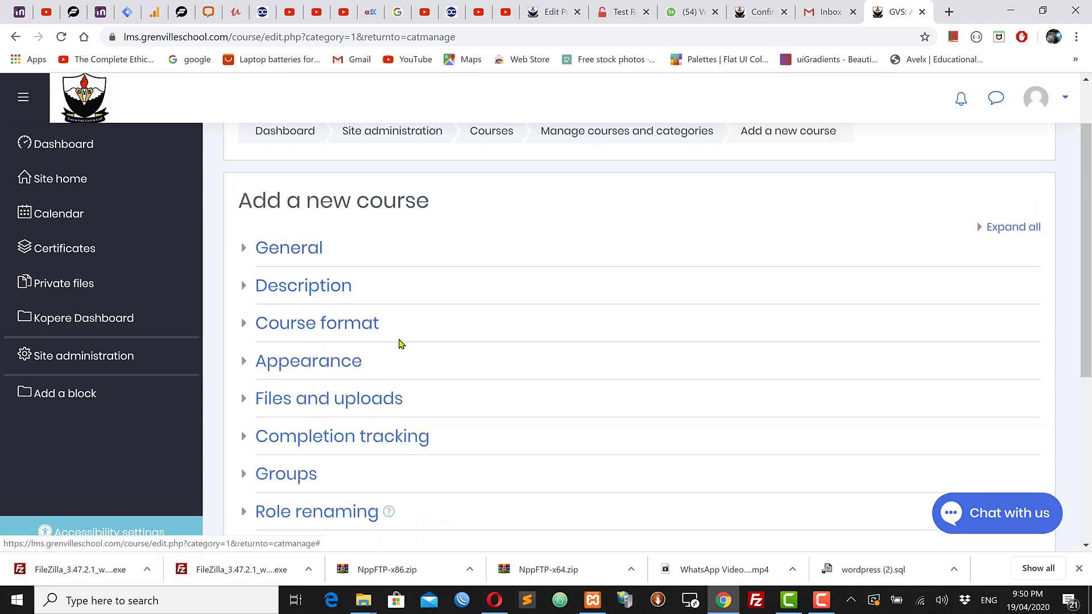
# Expand the Appearance section, examine its language, announcements, gradebook and activity report settings, and collapse it
pyautogui.scroll(-5, 386, 307)
pyautogui.scroll(2, 352, 264)
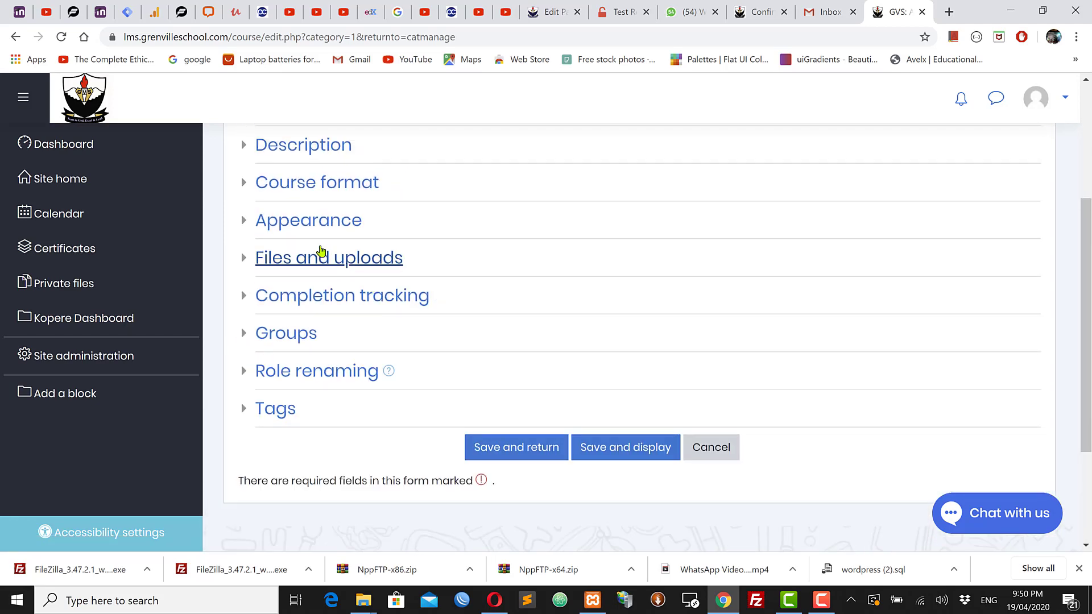
pyautogui.click(306, 219)
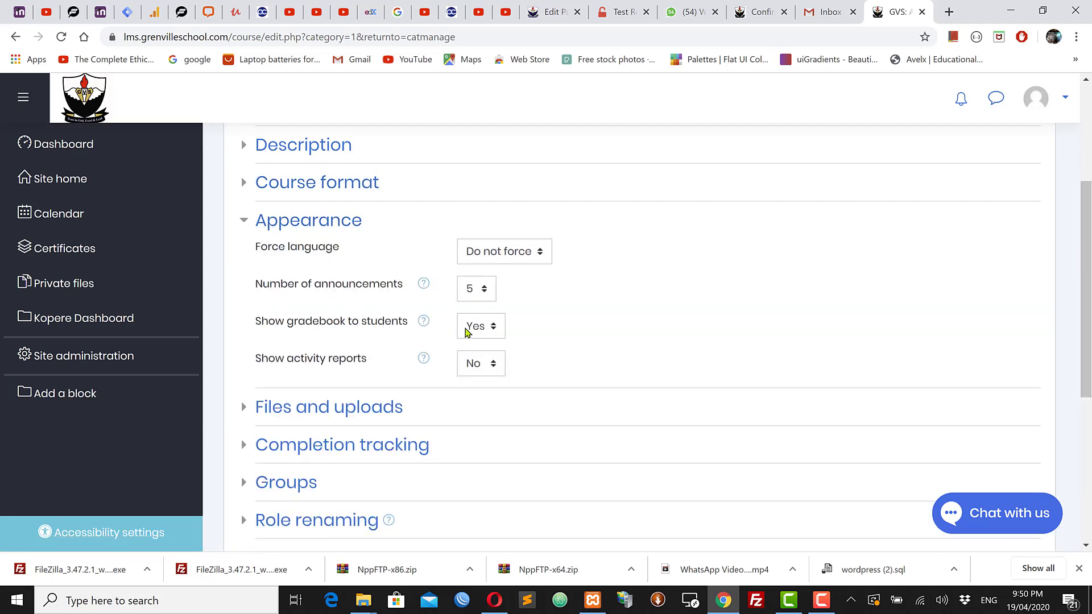
pyautogui.click(318, 221)
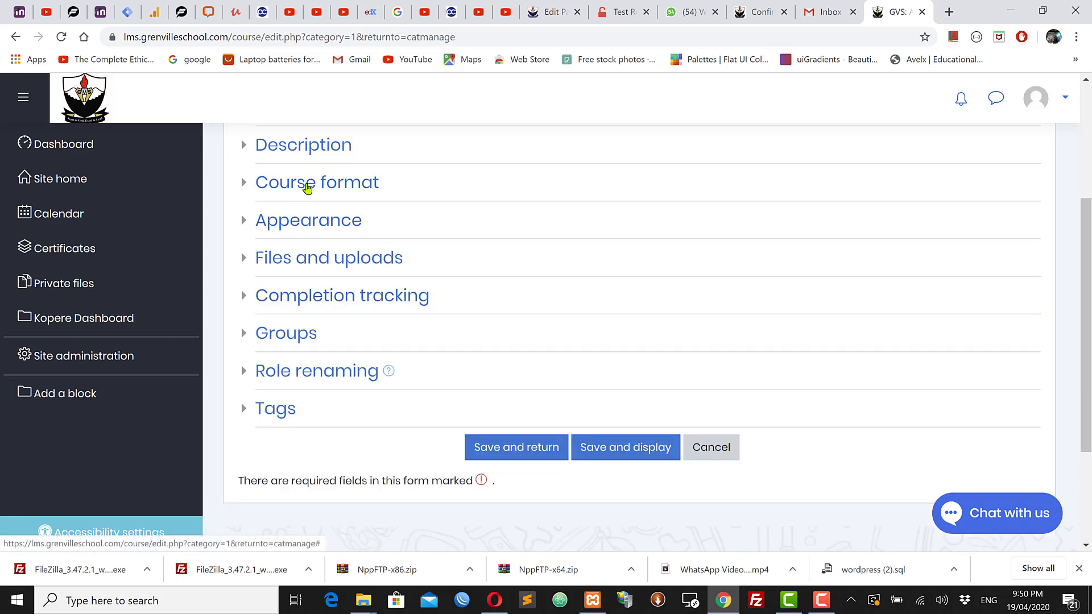
# Set the maximum upload size for course files to 10MB
pyautogui.click(300, 256)
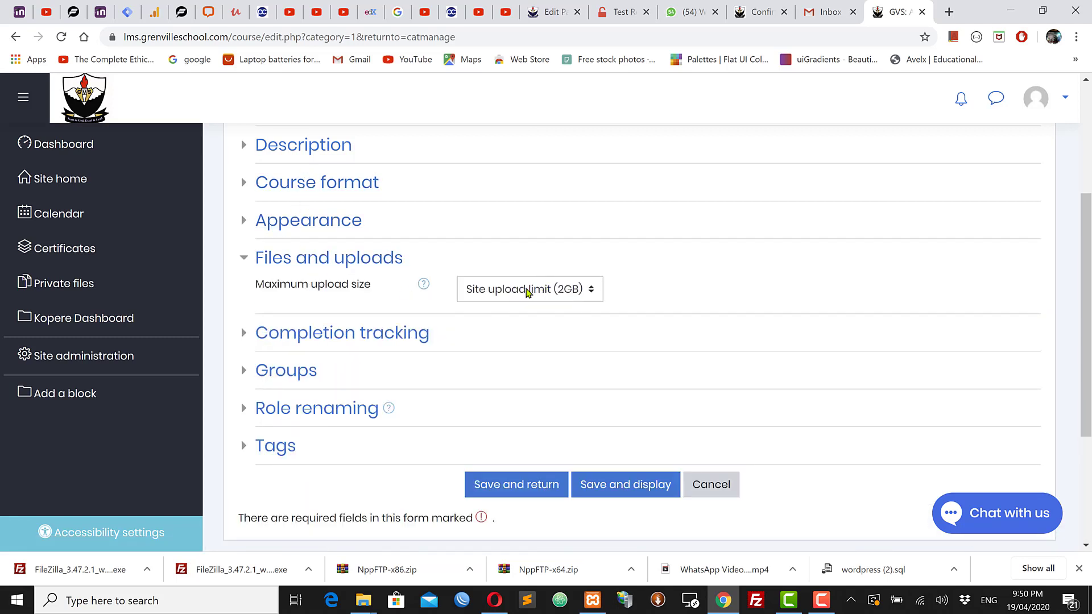
pyautogui.click(527, 290)
pyautogui.click(506, 517)
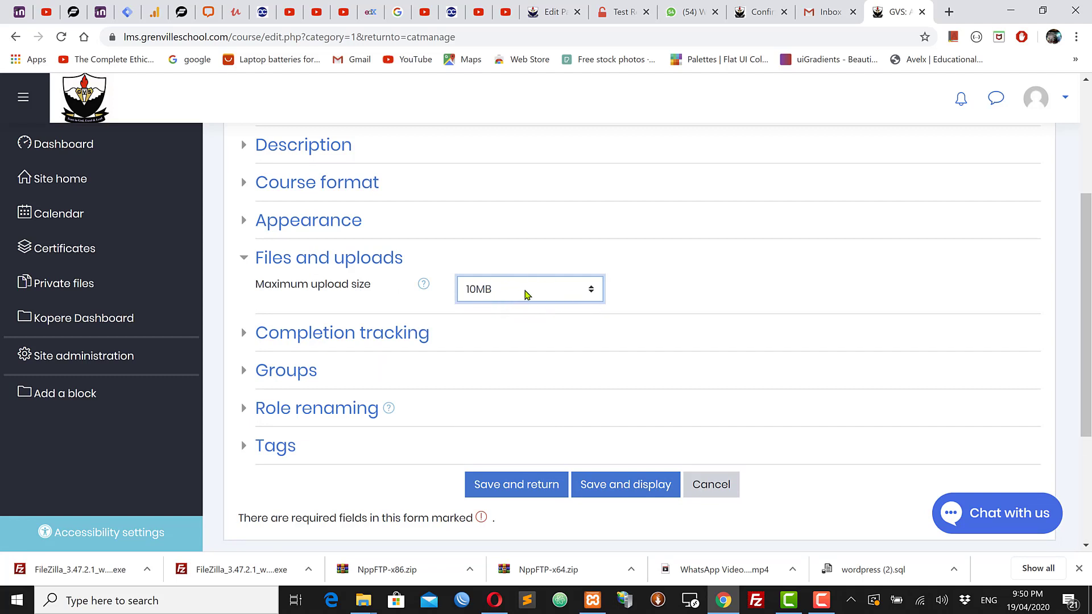
pyautogui.click(683, 282)
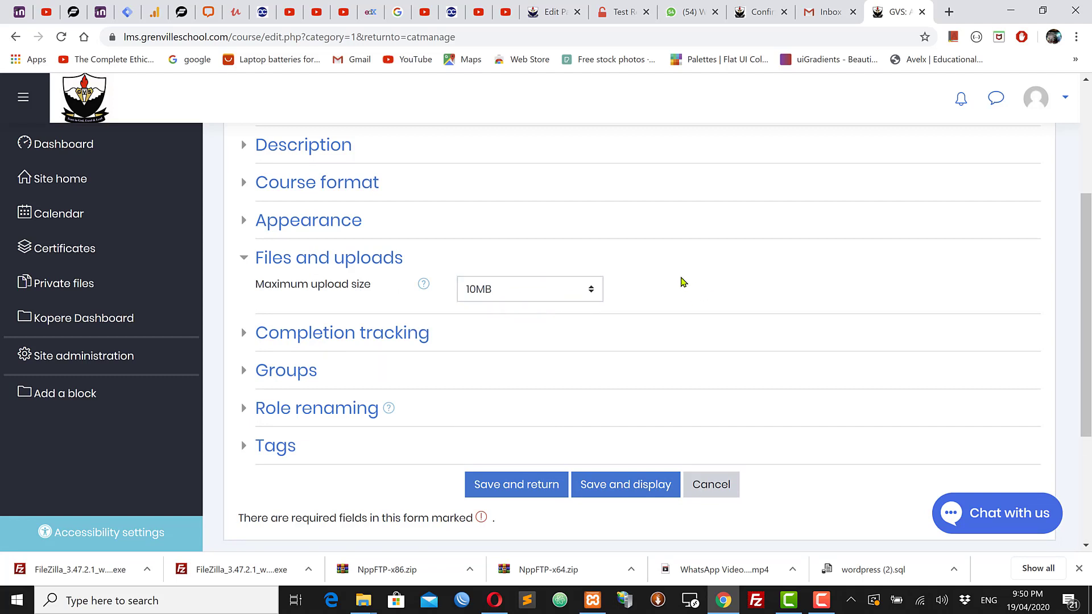
# Check the completion tracking setting and collapse the Completion tracking and Files and uploads sections
pyautogui.click(362, 333)
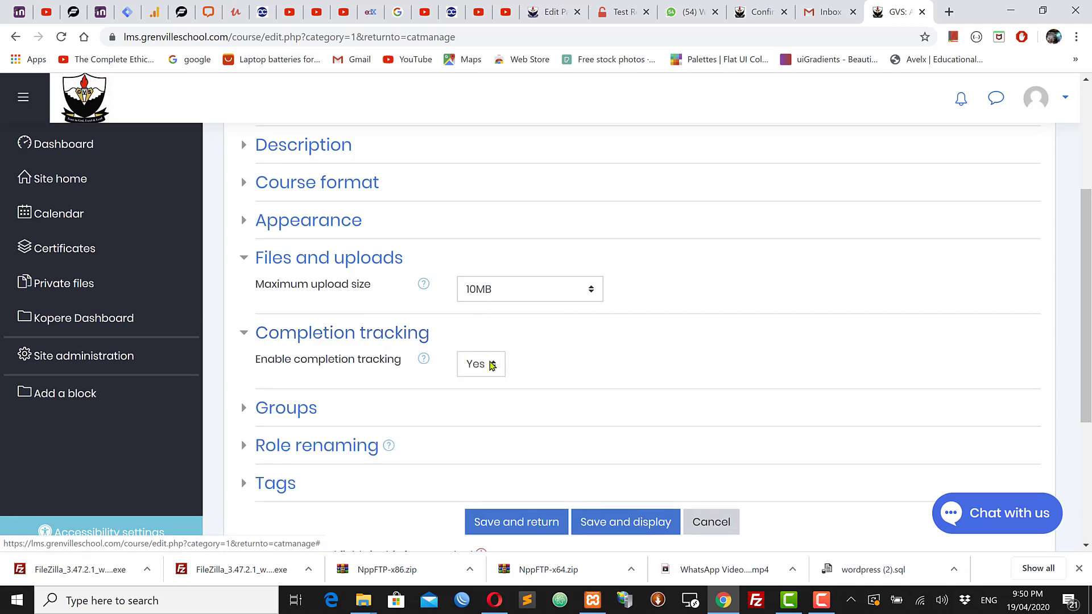
pyautogui.click(377, 343)
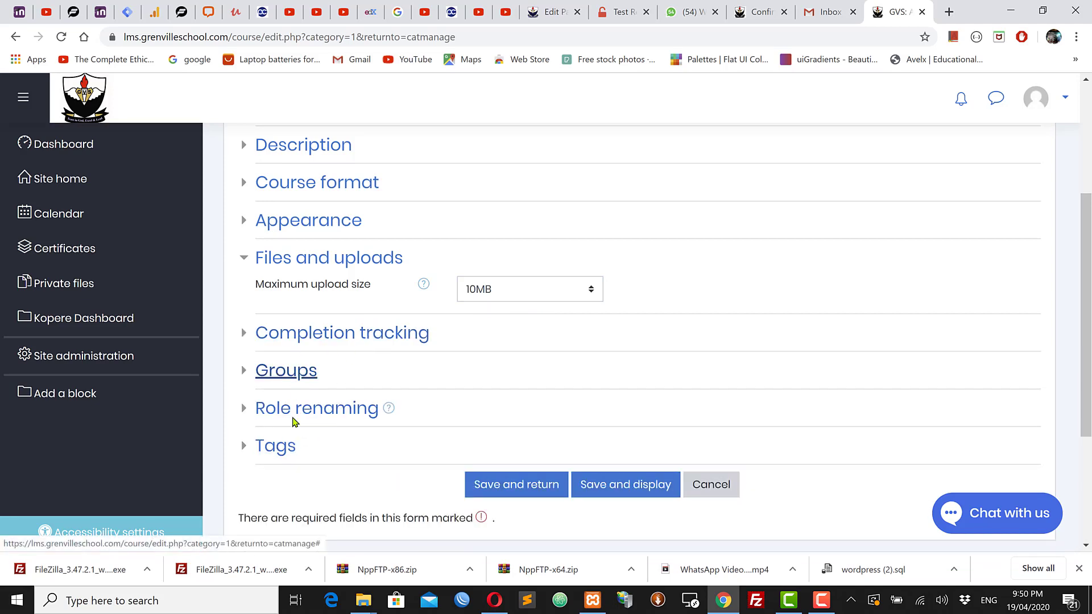
pyautogui.scroll(4, 441, 391)
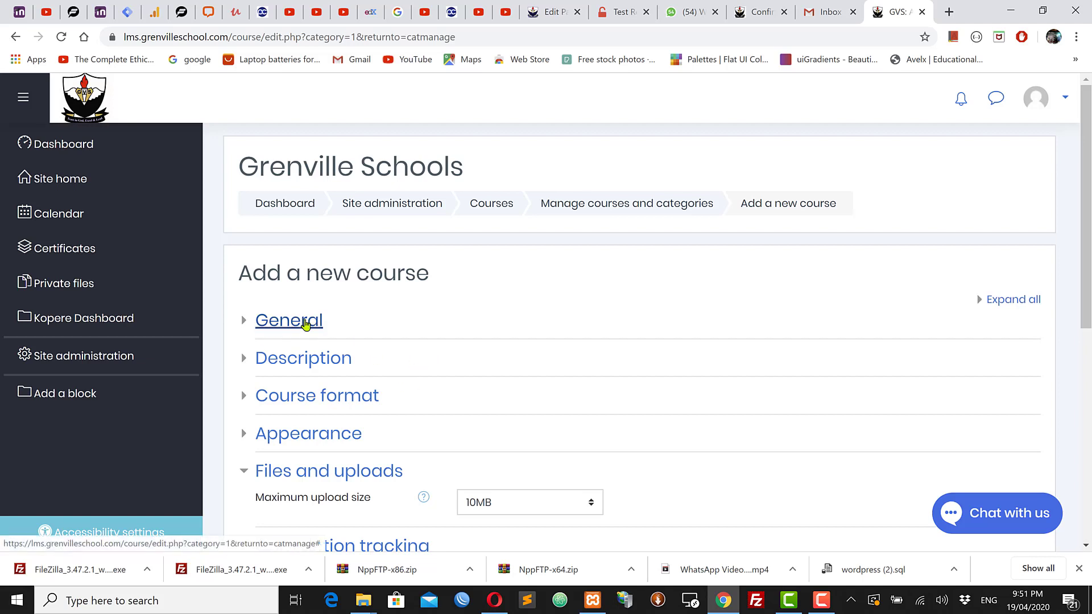
pyautogui.scroll(-2, 350, 382)
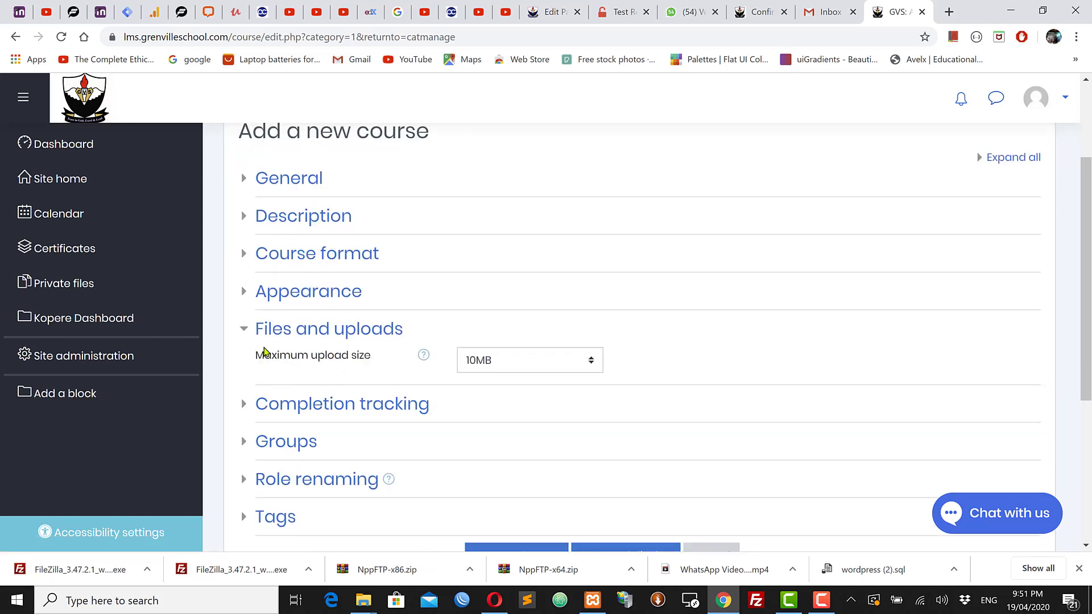
pyautogui.click(244, 333)
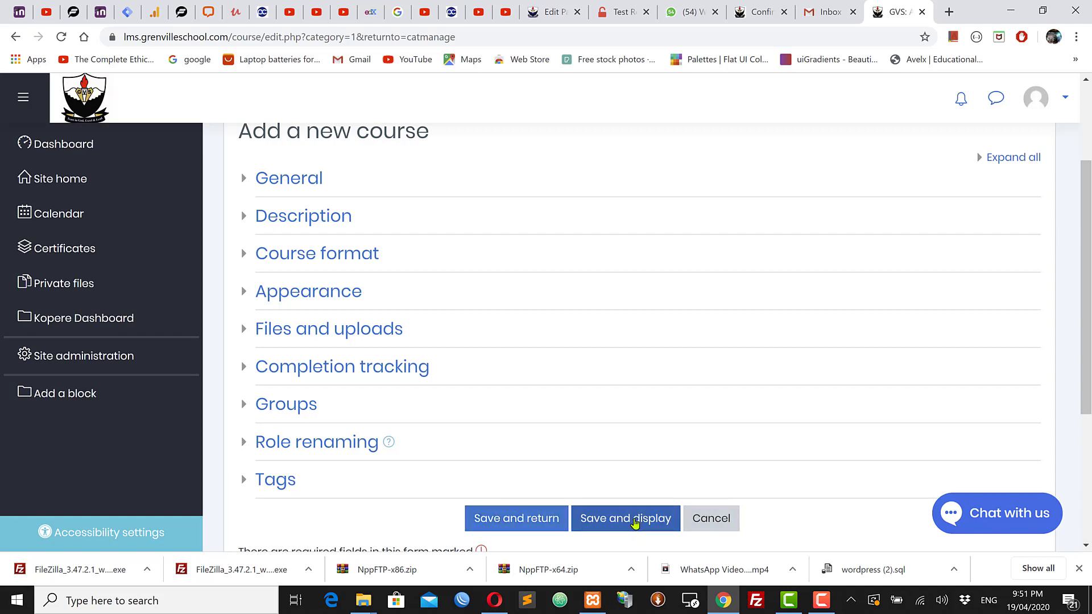
# Save and display the new course, and look over its Participants page
pyautogui.click(625, 535)
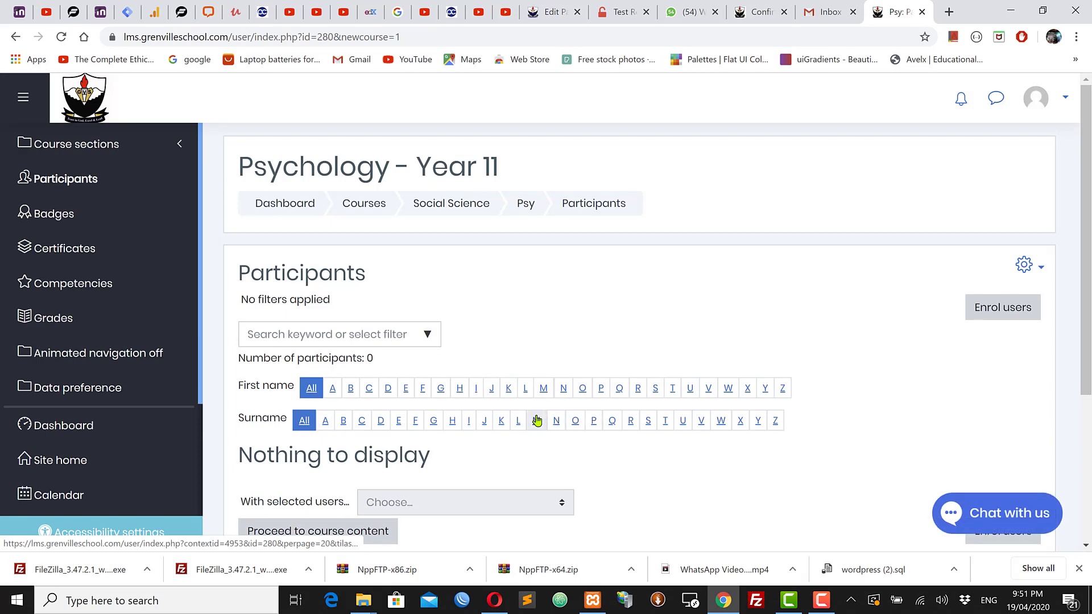
pyautogui.scroll(-3, 537, 420)
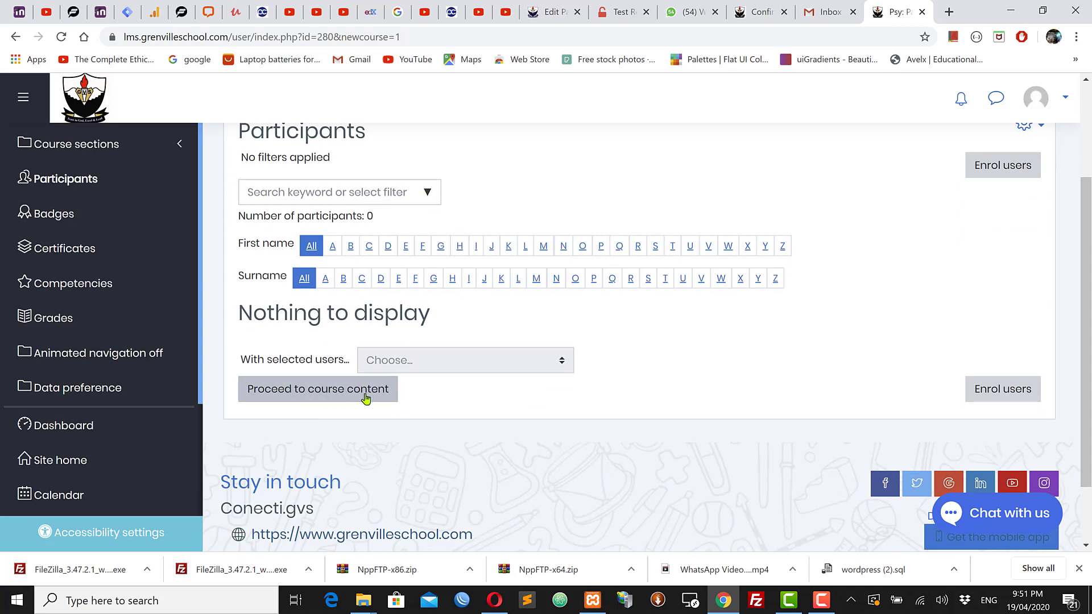
pyautogui.scroll(3, 370, 324)
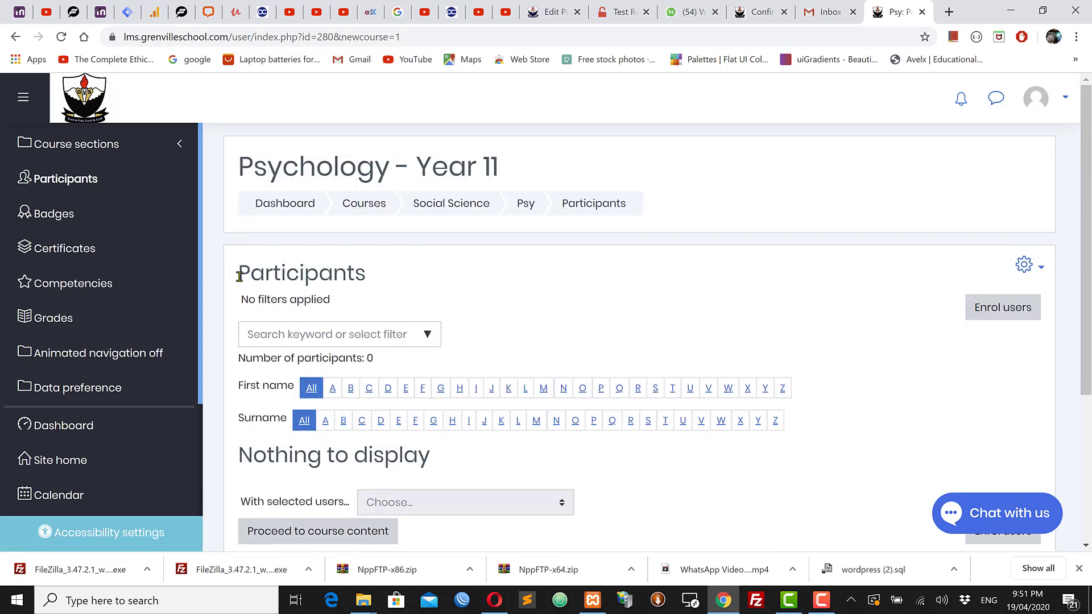
# Open user enrolment for the Psychology - Year 11 course, search for the first student by partial name, and select their account
pyautogui.moveTo(238, 274); pyautogui.dragTo(390, 280)
pyautogui.click(510, 298)
pyautogui.click(1007, 312)
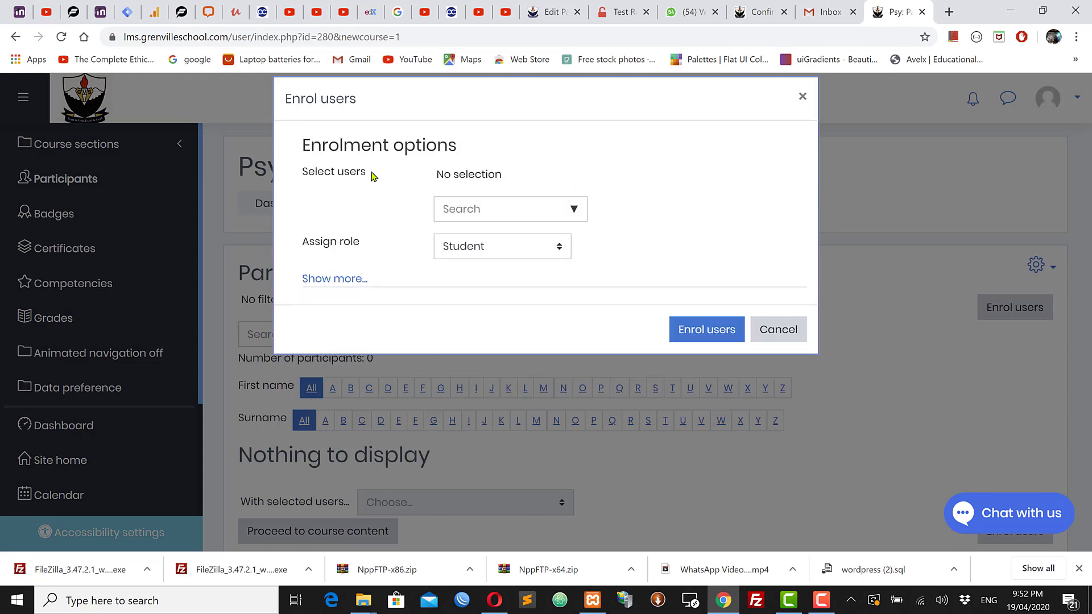
pyautogui.click(467, 209)
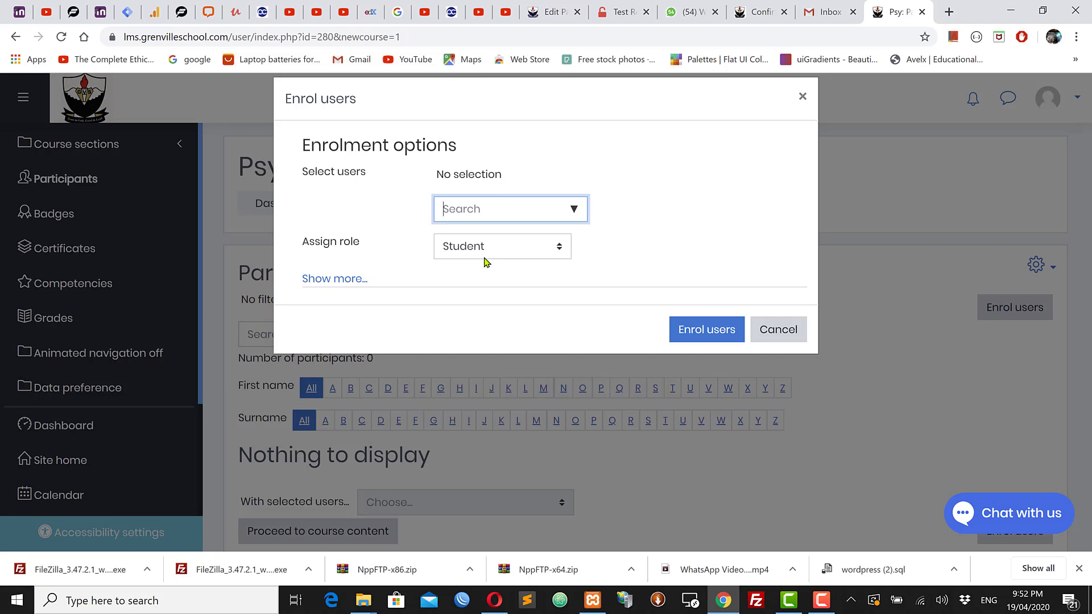
pyautogui.write('ais')
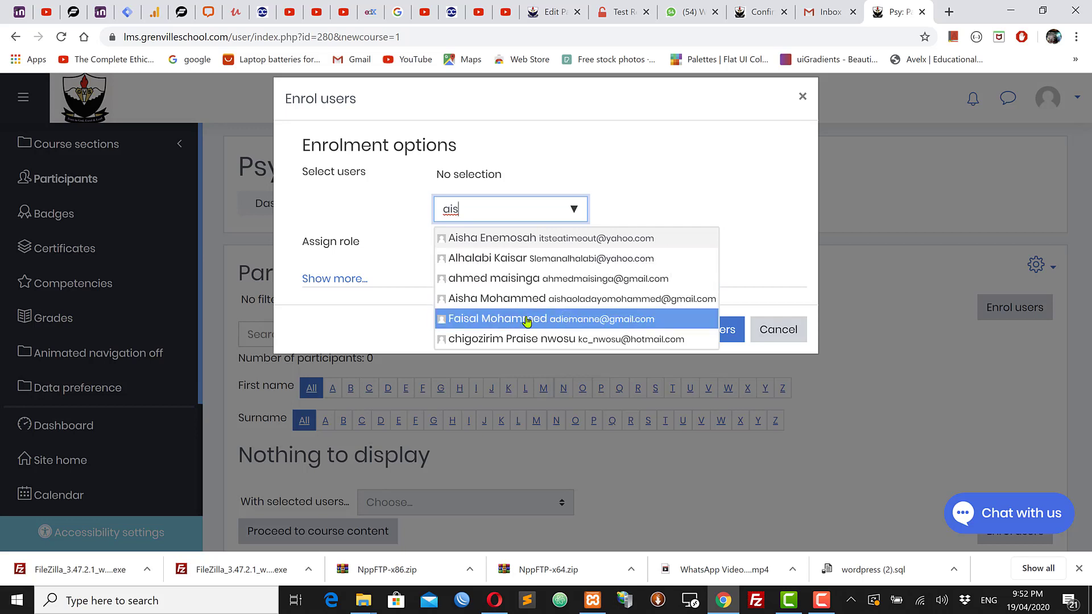
pyautogui.click(495, 300)
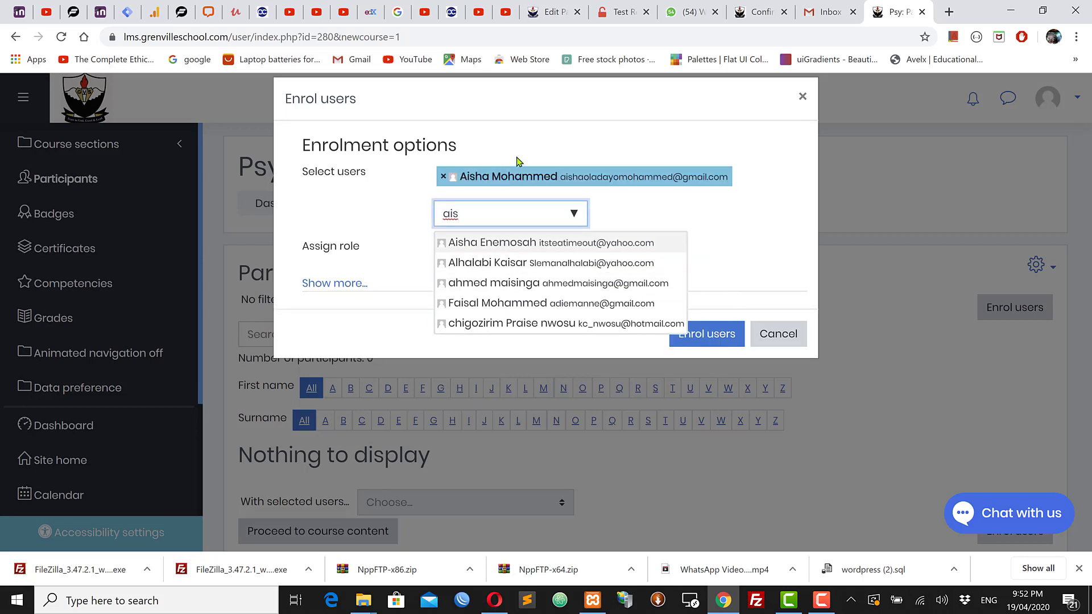
# Replace the user search with part of the second student's surname and add that student to the enrolment selection
pyautogui.doubleClick(483, 212)
pyautogui.press('BackSpace')
pyautogui.write('ocho')
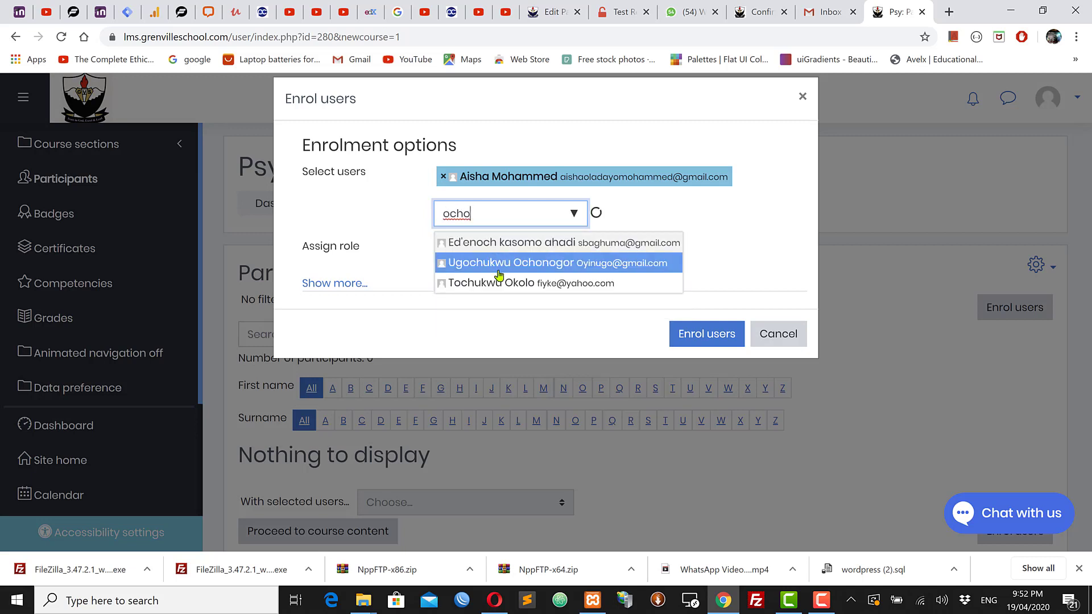
pyautogui.click(523, 245)
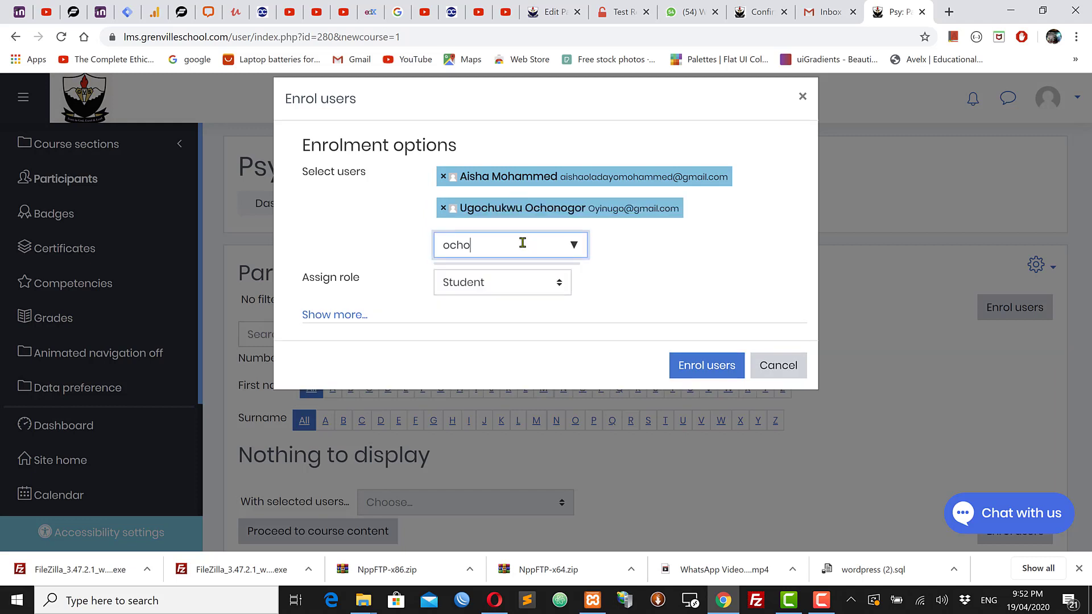
pyautogui.click(682, 271)
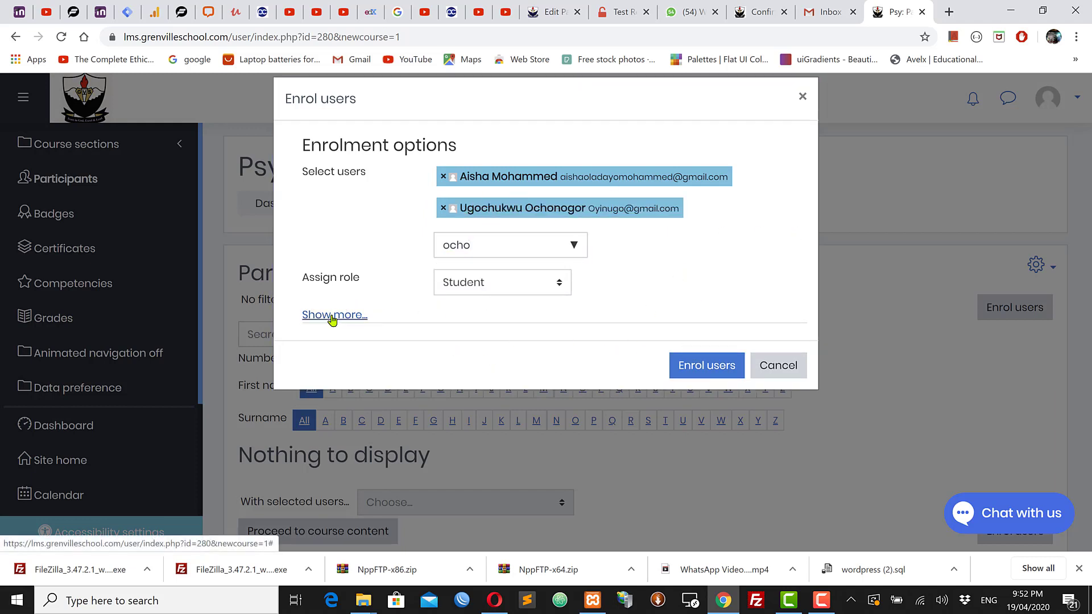
# Show the additional enrolment options, enrol both selected users as Student, and check the participants list
pyautogui.click(333, 319)
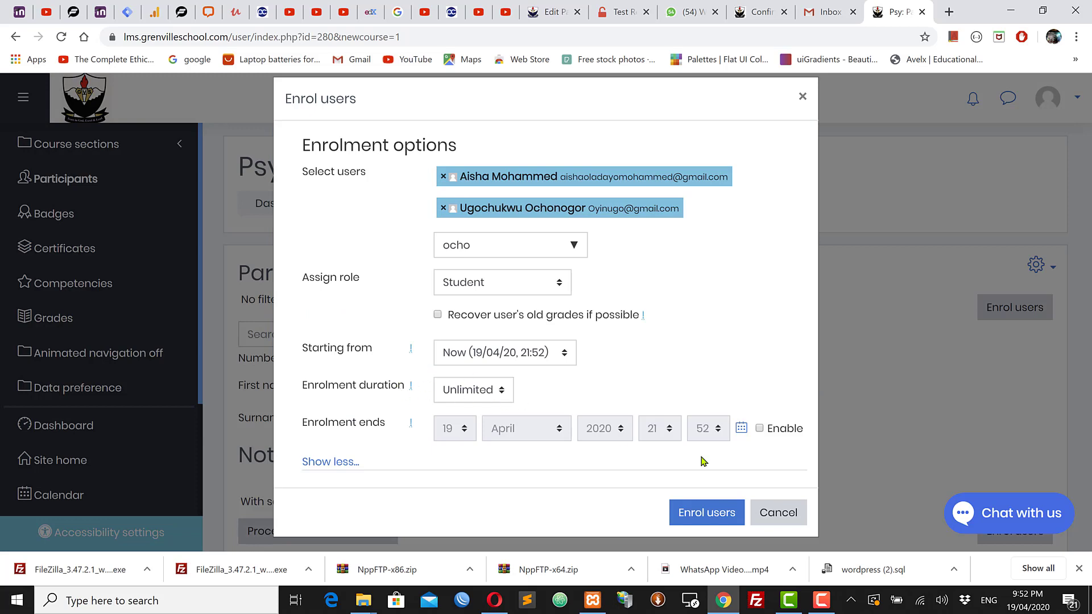
pyautogui.click(707, 512)
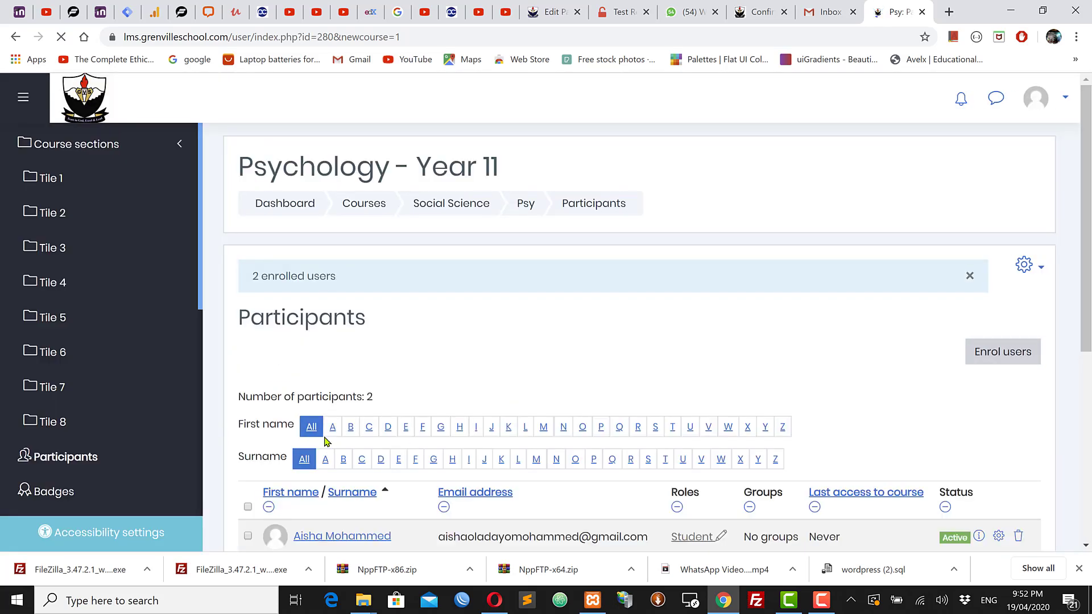
pyautogui.scroll(-3, 404, 397)
pyautogui.scroll(2, 403, 397)
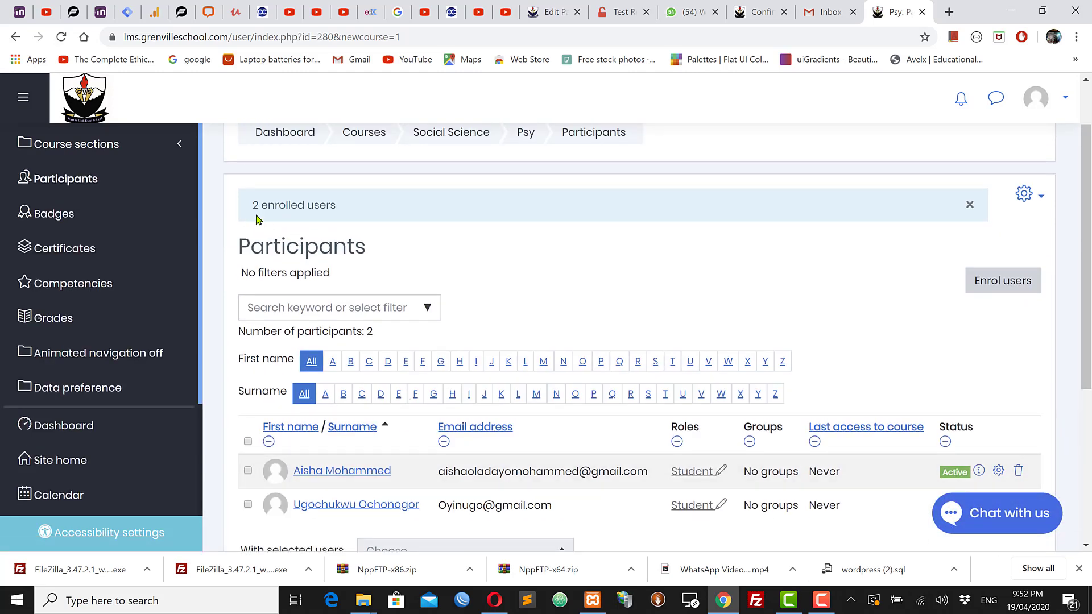
pyautogui.moveTo(253, 208); pyautogui.dragTo(374, 205)
pyautogui.click(618, 275)
pyautogui.scroll(-4, 504, 419)
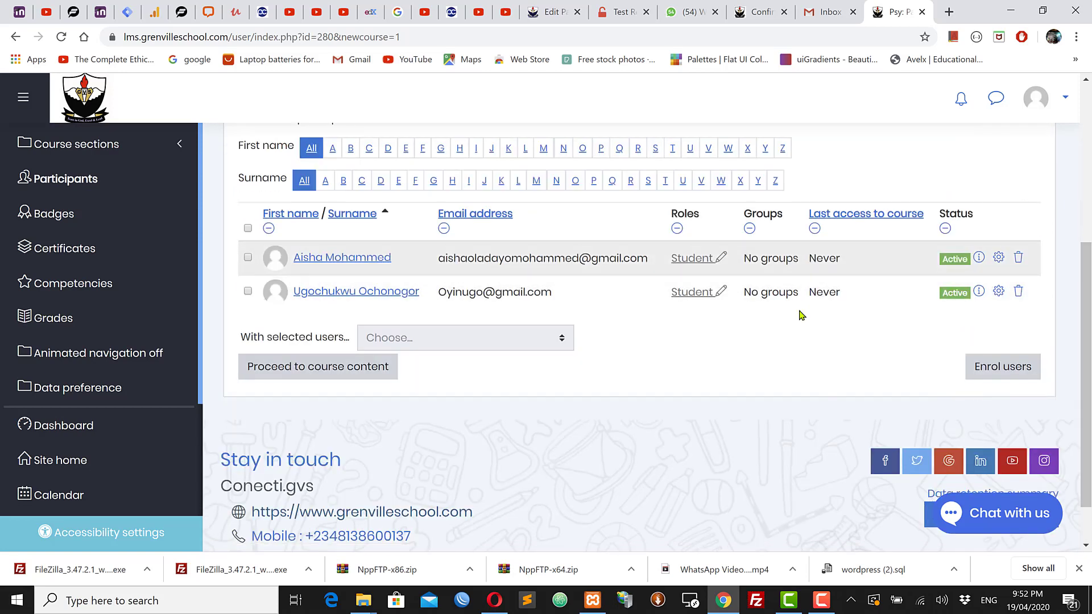
# Proceed to the course content and accept the data preference for storing functional information in the browser
pyautogui.click(310, 371)
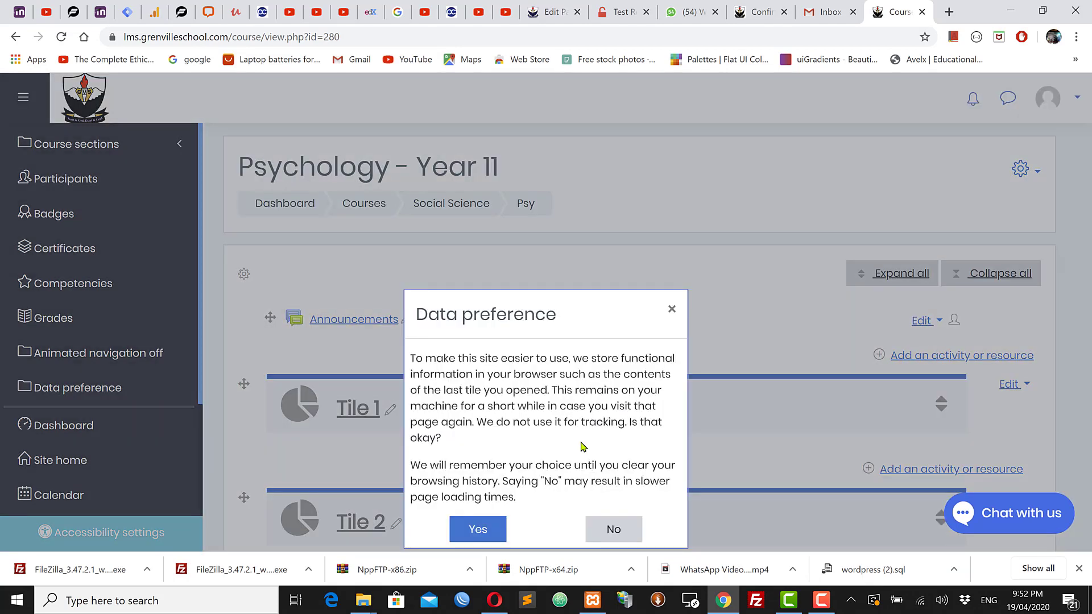
pyautogui.click(482, 528)
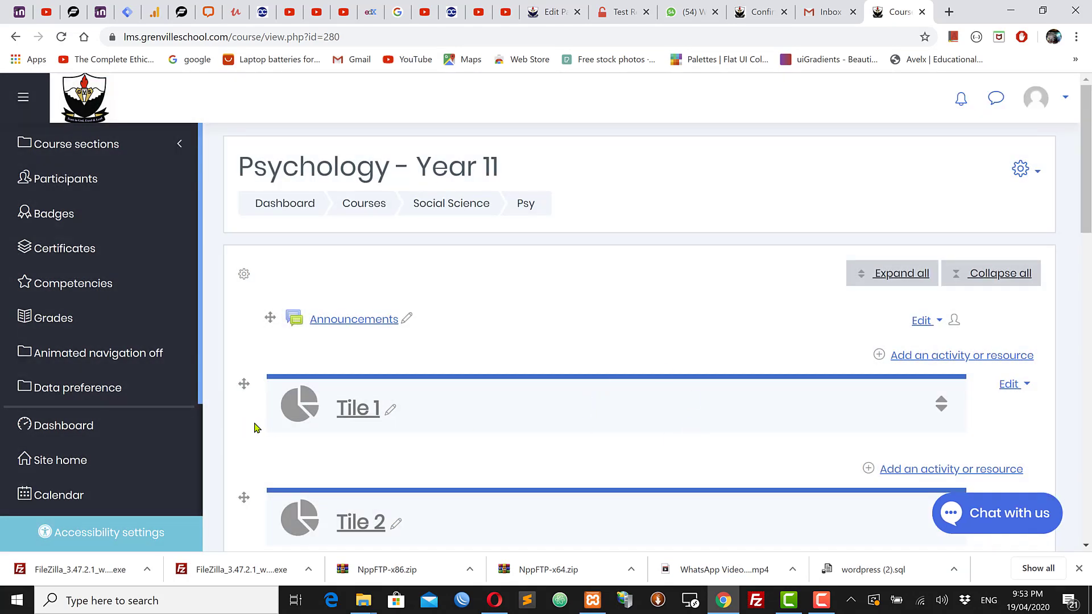